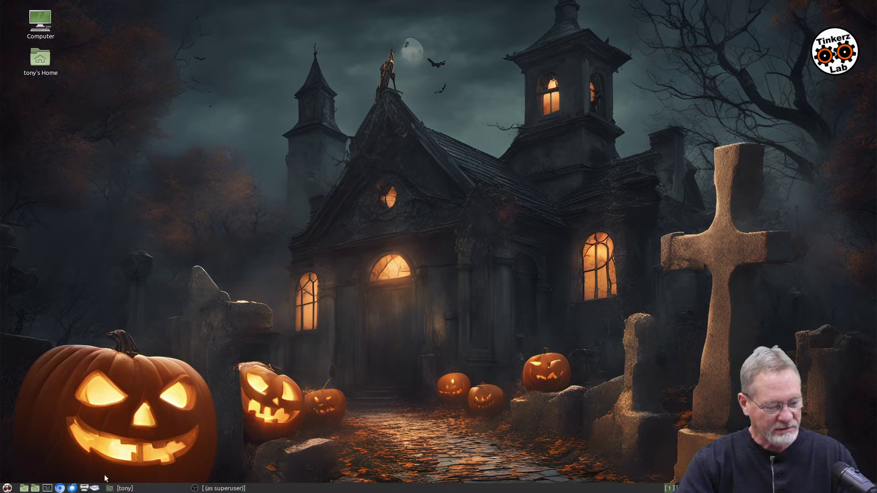
Launch GIMP and start File > Open as Layers.
{"action": "left_click", "coordinate": [8, 488]}
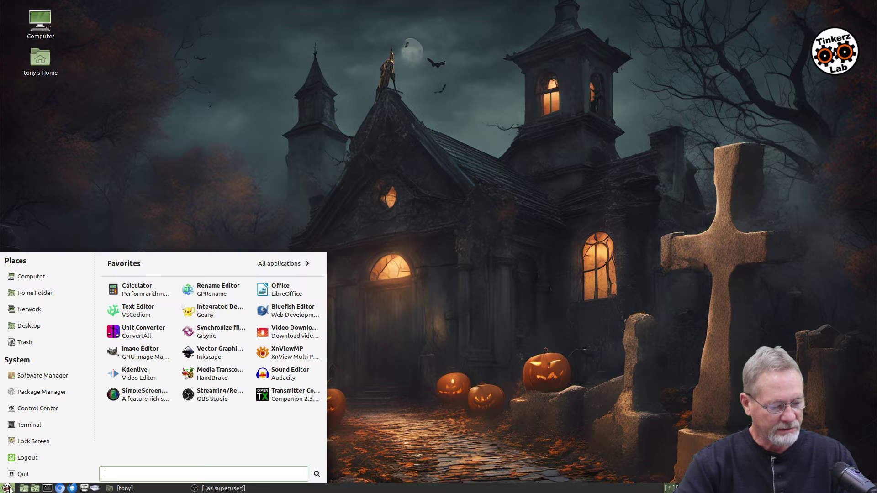
{"action": "left_click", "coordinate": [137, 353]}
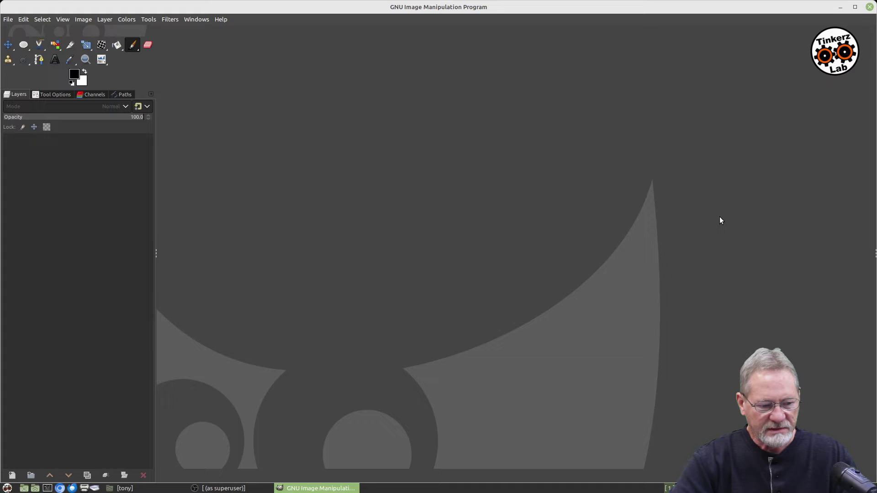
{"action": "left_click", "coordinate": [8, 19]}
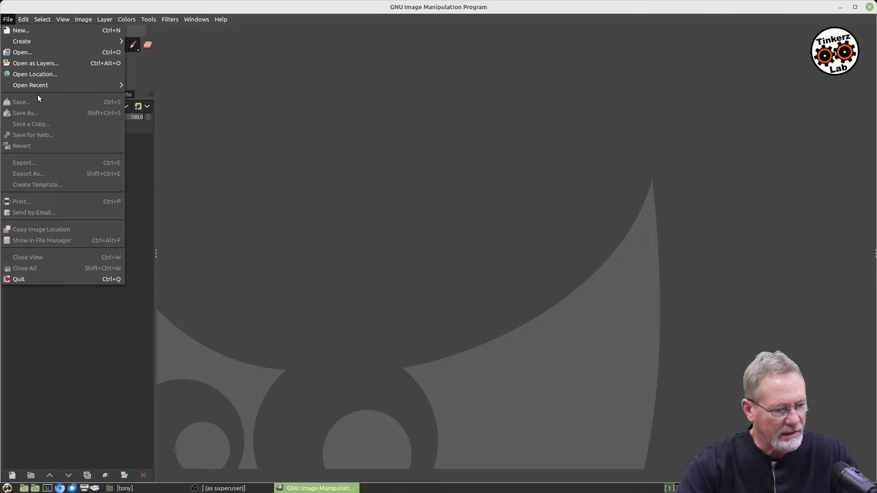
{"action": "left_click", "coordinate": [39, 63]}
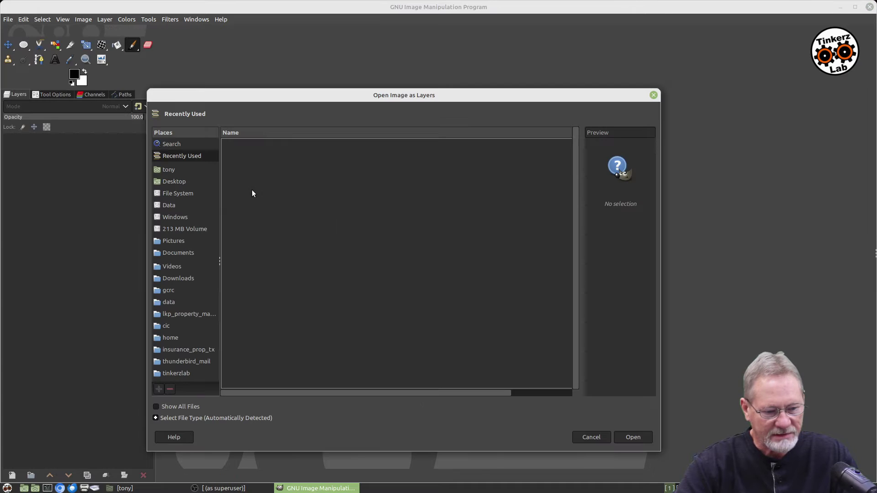
Browse to tinkerzlab/vids/tutorials/gimp/gimp_change_eye_color/assets.
{"action": "left_click", "coordinate": [170, 372]}
{"action": "double_click", "coordinate": [230, 215]}
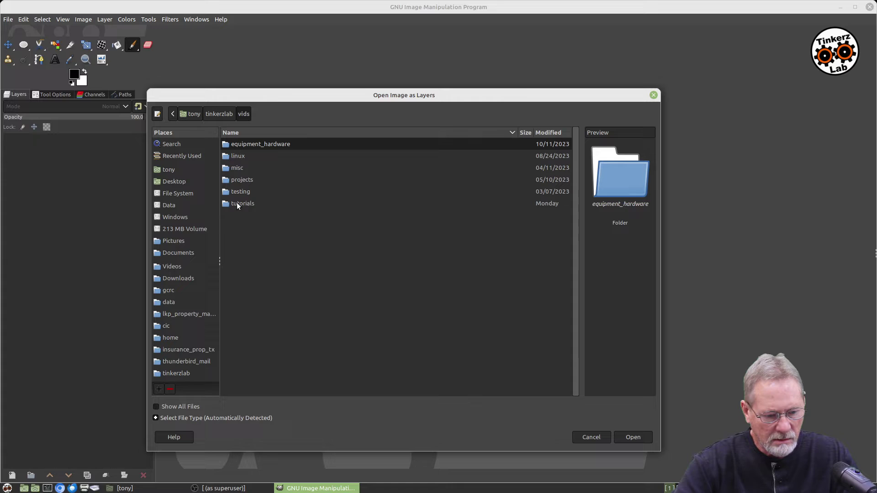
{"action": "double_click", "coordinate": [237, 202]}
{"action": "double_click", "coordinate": [243, 156]}
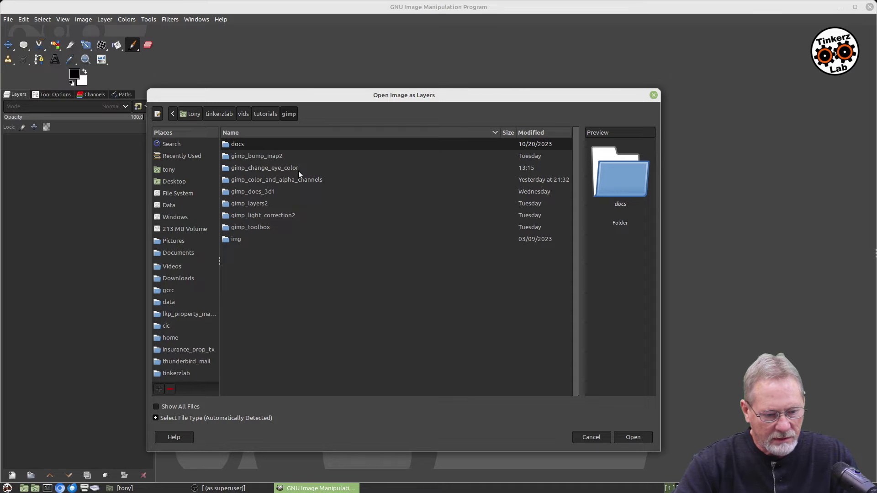
{"action": "double_click", "coordinate": [260, 168]}
{"action": "double_click", "coordinate": [250, 144]}
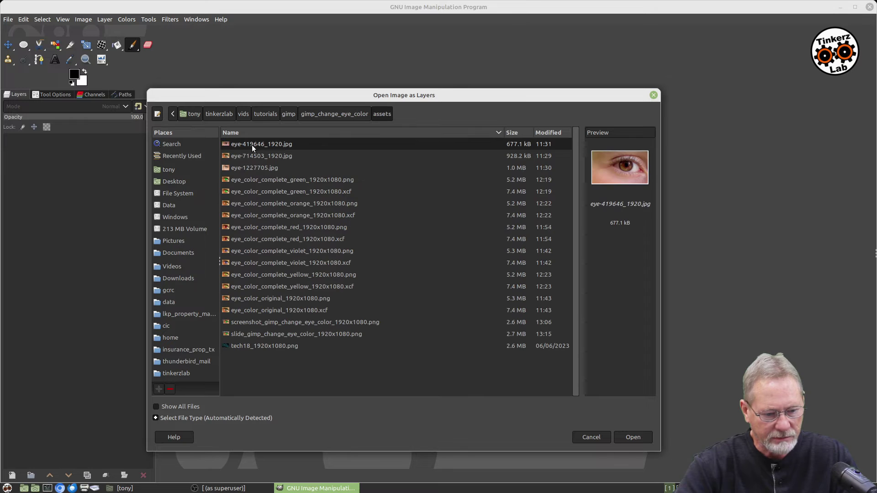
Select the green, orange, red, violet, yellow and original eye PNGs.
{"action": "left_click", "coordinate": [345, 180]}
{"action": "left_click", "coordinate": [354, 204], "text": "ctrl"}
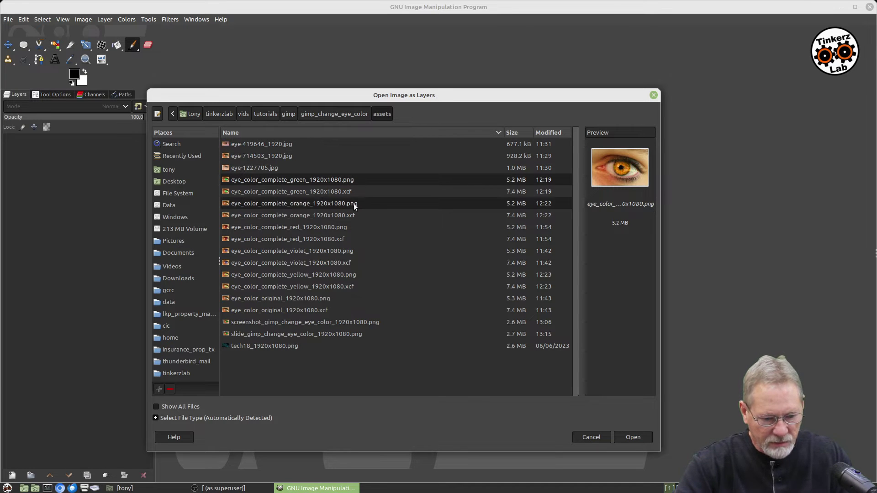
{"action": "left_click", "coordinate": [336, 227], "text": "ctrl"}
{"action": "left_click", "coordinate": [342, 251], "text": "ctrl"}
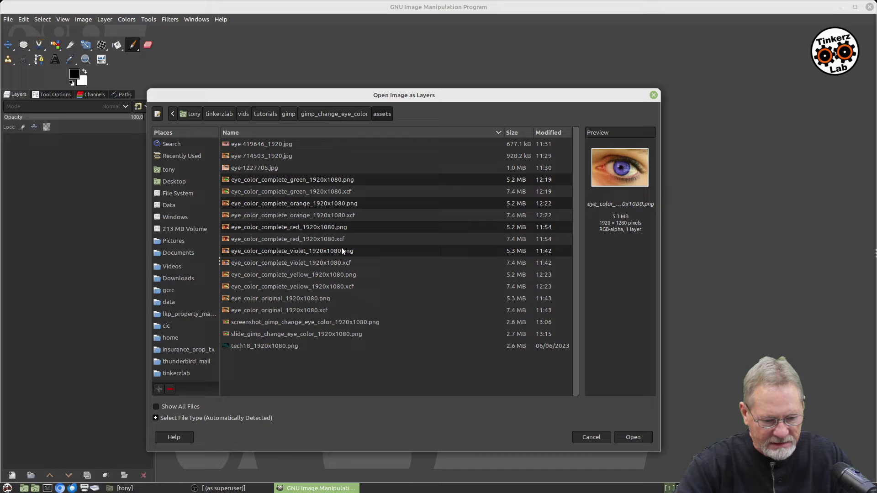
{"action": "left_click", "coordinate": [344, 277], "text": "ctrl"}
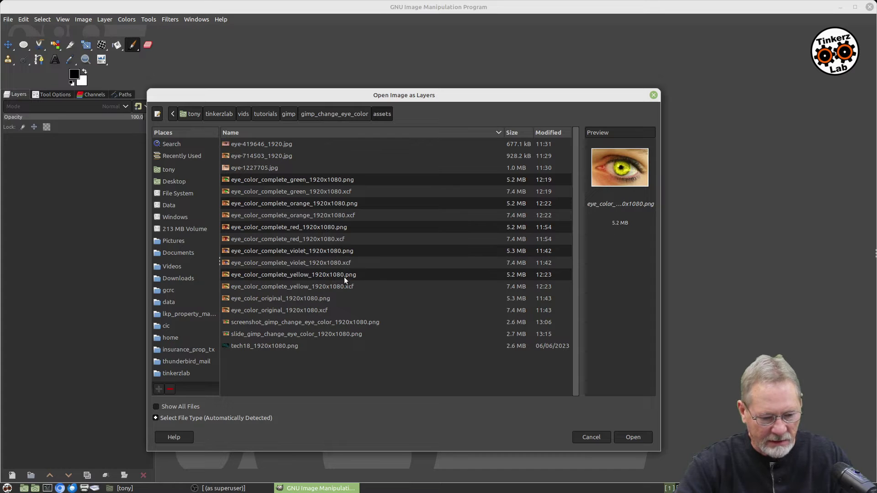
{"action": "left_click", "coordinate": [322, 299], "text": "ctrl"}
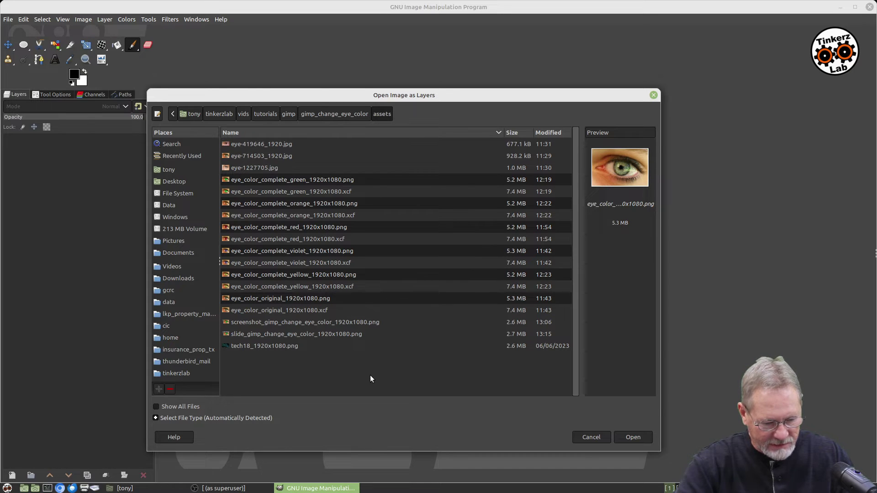
Open the six picked eye PNGs as layers and switch to the Move tool.
{"action": "left_click", "coordinate": [631, 436]}
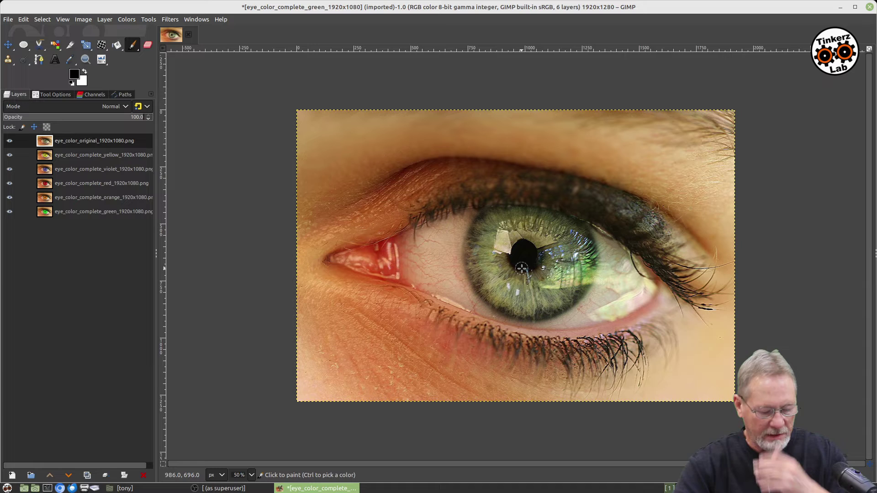
{"action": "scroll", "coordinate": [521, 269], "scroll_direction": "up", "scroll_amount": 2, "text": "ctrl"}
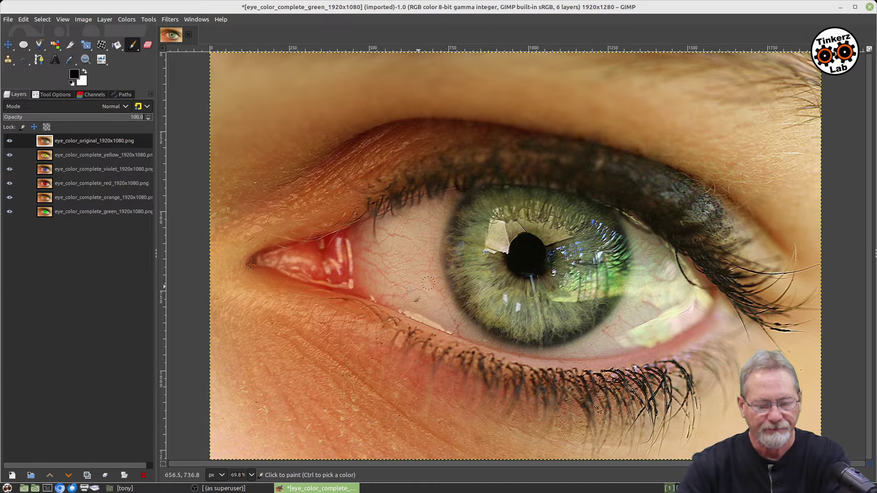
{"action": "left_click", "coordinate": [9, 44]}
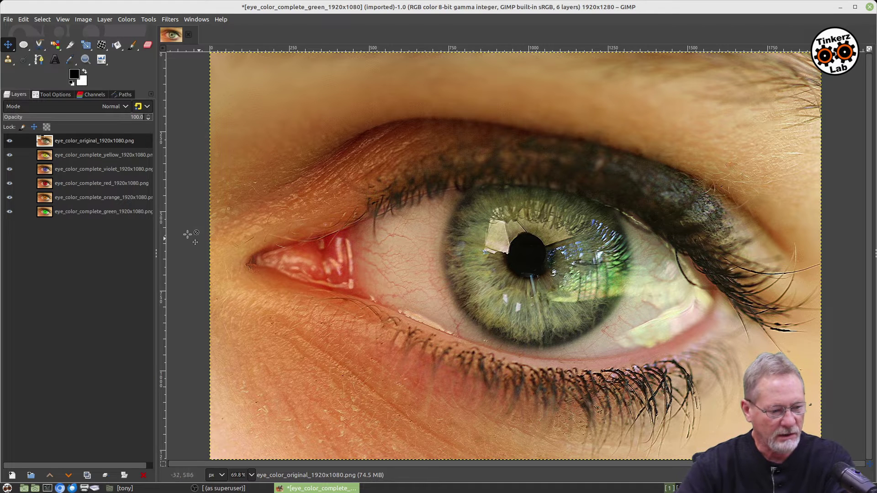
Hide the original, yellow, violet, red and orange layers so only the green iris shows.
{"action": "left_click", "coordinate": [9, 141]}
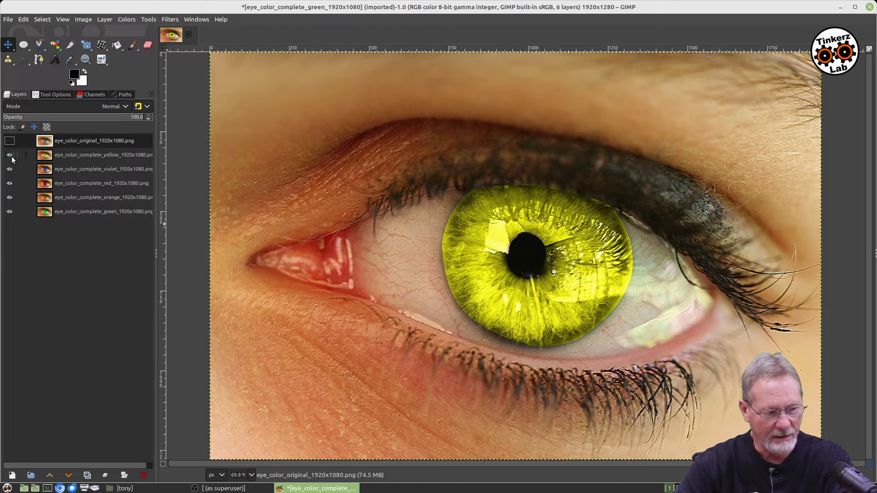
{"action": "left_click", "coordinate": [10, 156]}
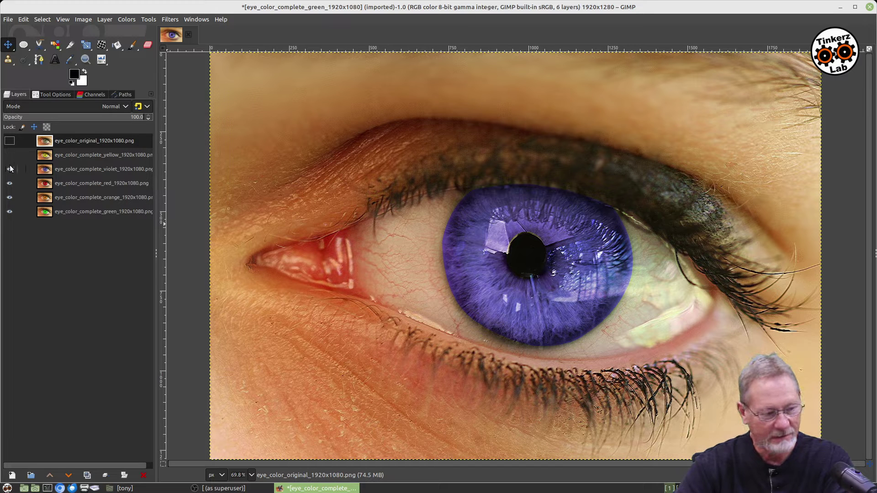
{"action": "left_click", "coordinate": [10, 169]}
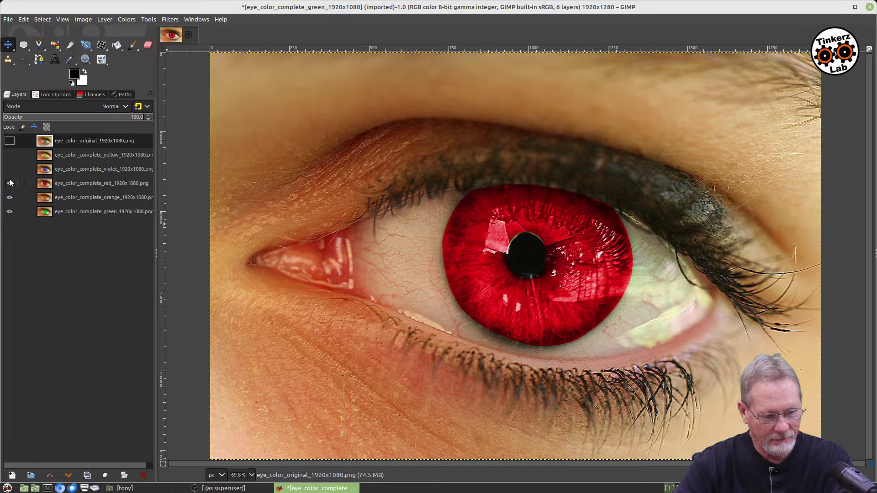
{"action": "left_click", "coordinate": [10, 183]}
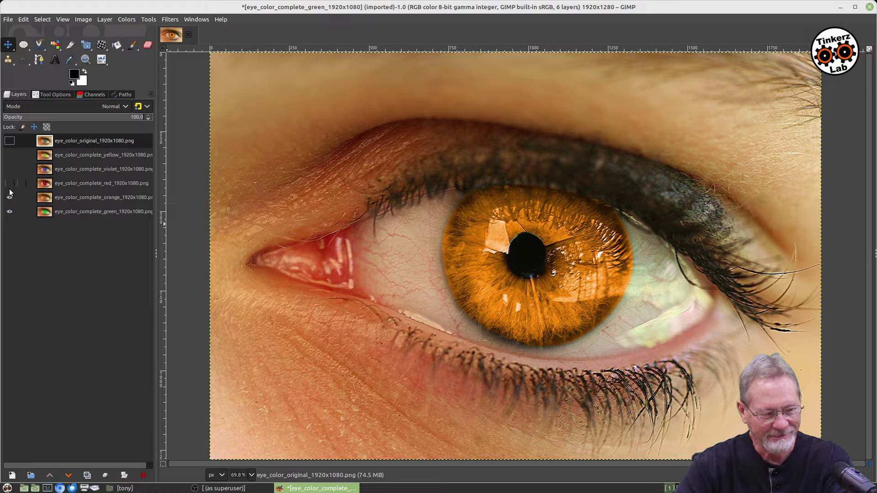
{"action": "left_click", "coordinate": [10, 198]}
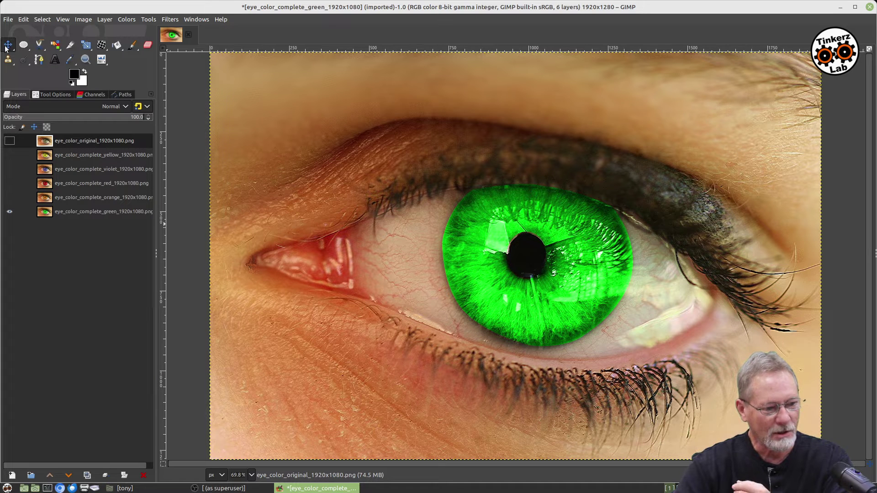
Close all images, discarding the unsaved layered comparison.
{"action": "left_click", "coordinate": [8, 21]}
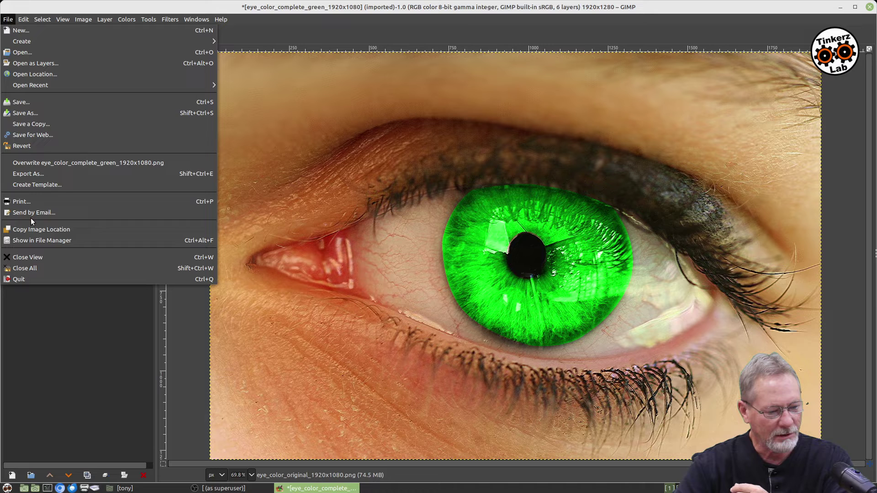
{"action": "left_click", "coordinate": [28, 268]}
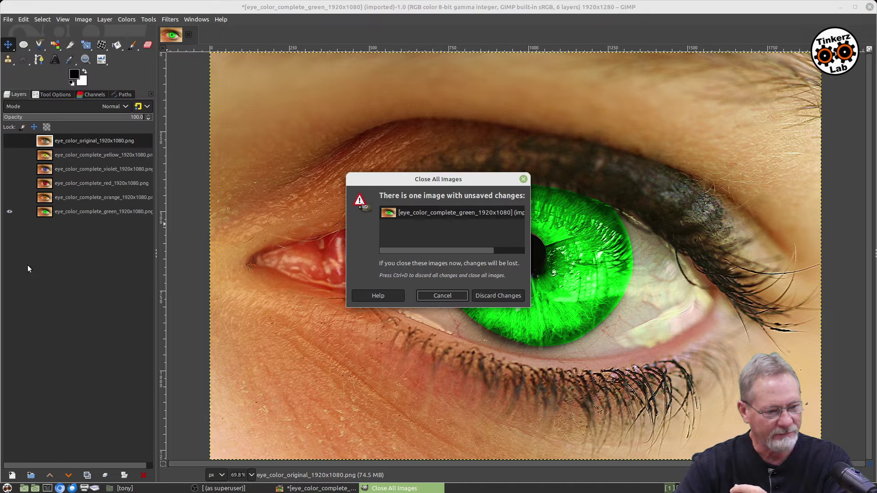
{"action": "left_click", "coordinate": [439, 298]}
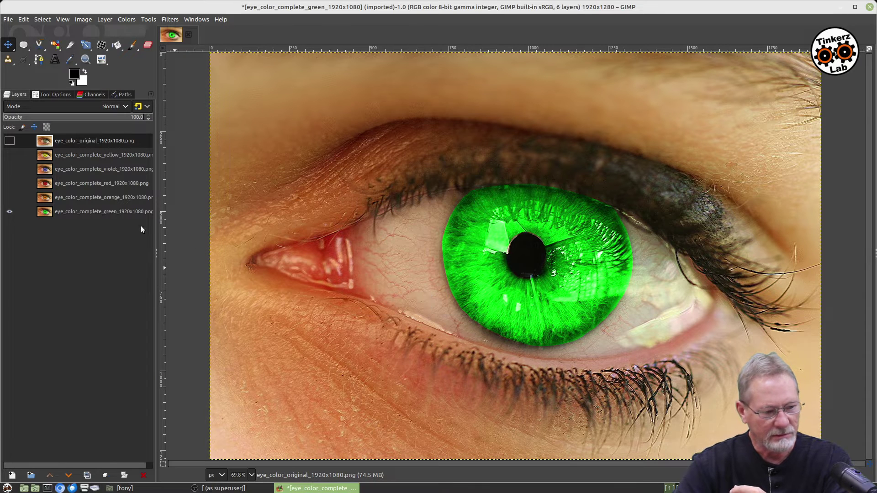
{"action": "left_click", "coordinate": [63, 156]}
{"action": "left_click", "coordinate": [8, 19]}
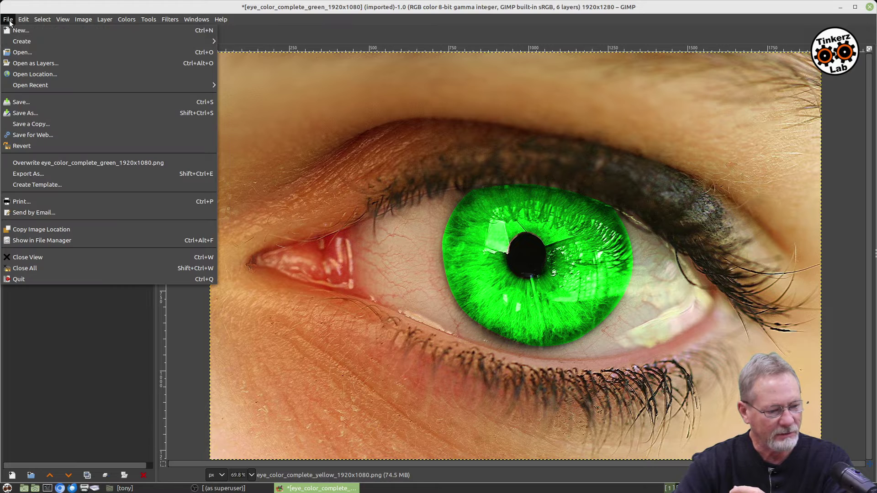
{"action": "left_click", "coordinate": [24, 268]}
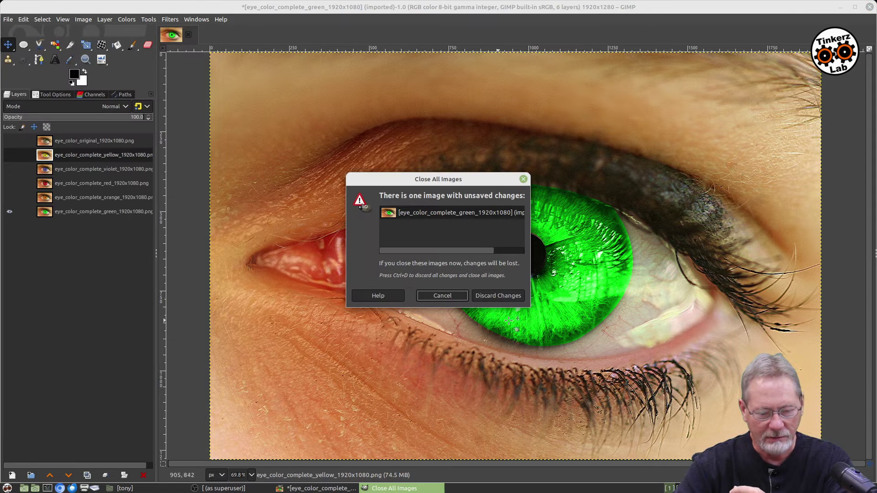
{"action": "left_click", "coordinate": [503, 297]}
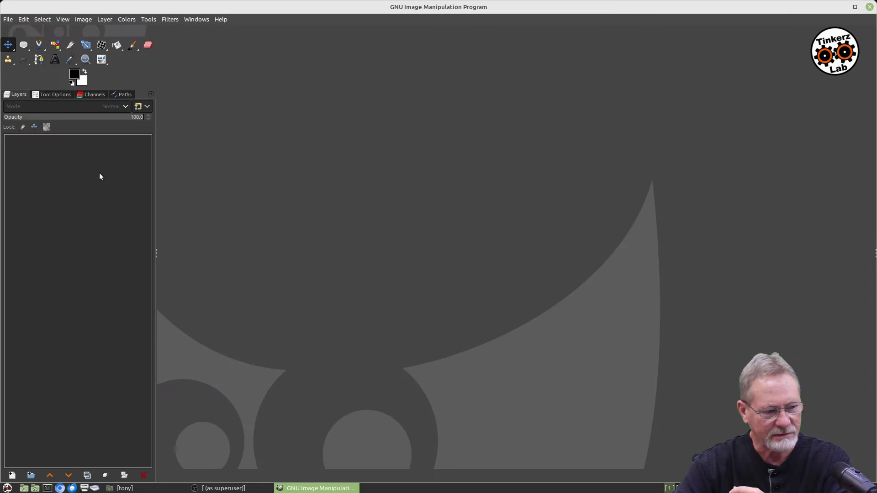
Open eye_color_original_1920x1080.png on its own.
{"action": "left_click", "coordinate": [8, 20]}
{"action": "left_click", "coordinate": [16, 52]}
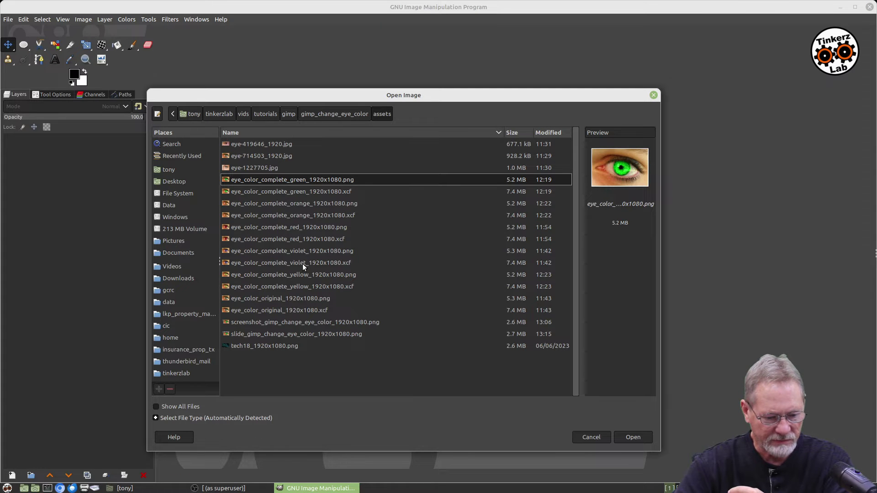
{"action": "double_click", "coordinate": [281, 297]}
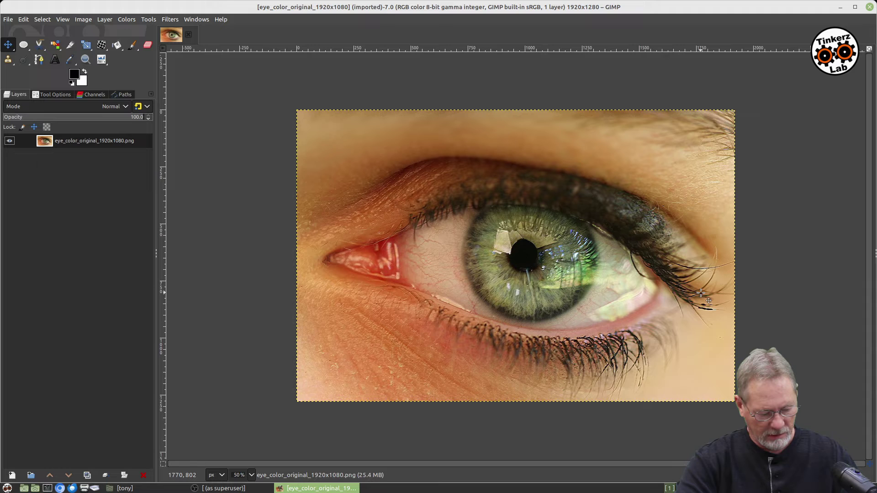
Zoom to fit and draw an ellipse selection of about 585 × 582 px hugging the iris.
{"action": "key", "text": "shift+ctrl+j"}
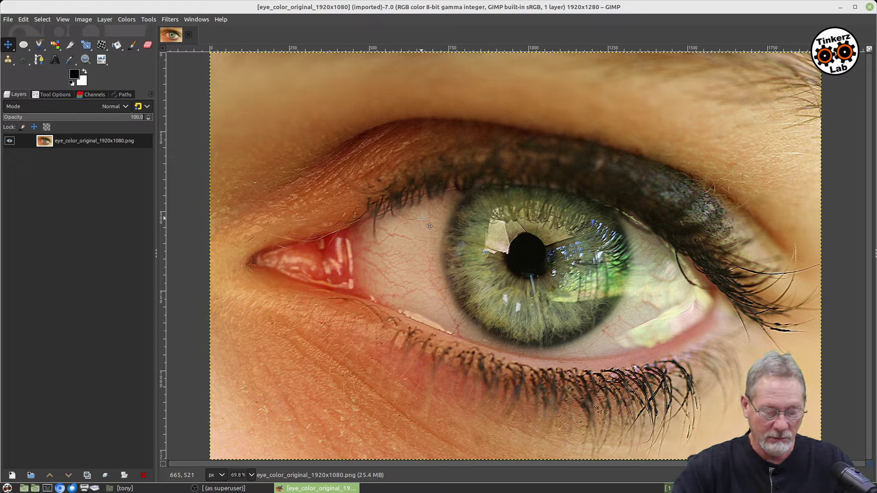
{"action": "left_click", "coordinate": [23, 45]}
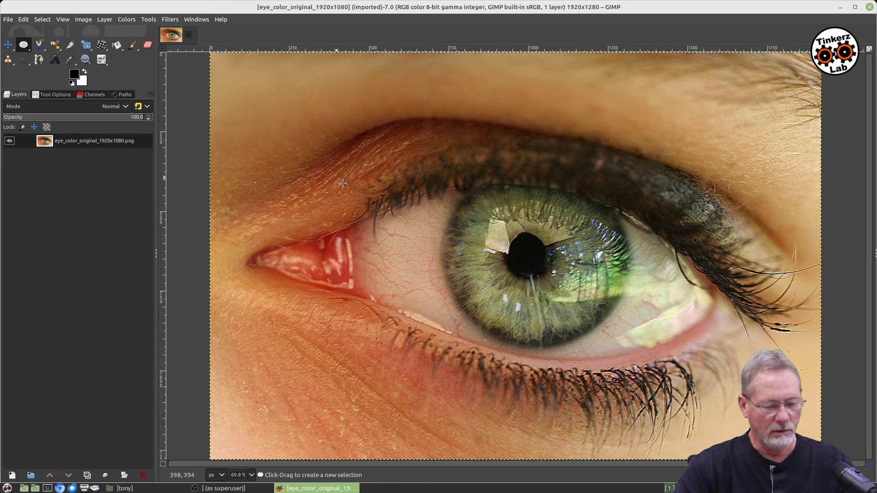
{"action": "left_click_drag", "start_coordinate": [438, 185], "coordinate": [634, 346]}
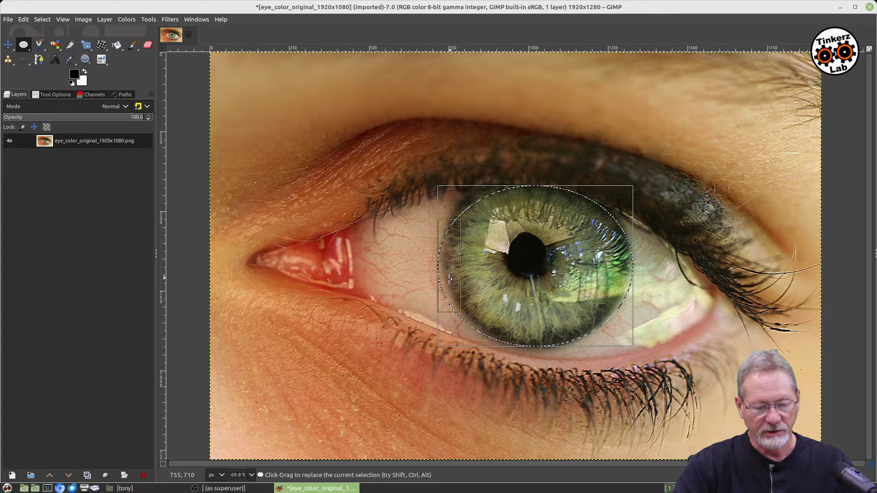
{"action": "left_click_drag", "start_coordinate": [449, 275], "coordinate": [456, 272]}
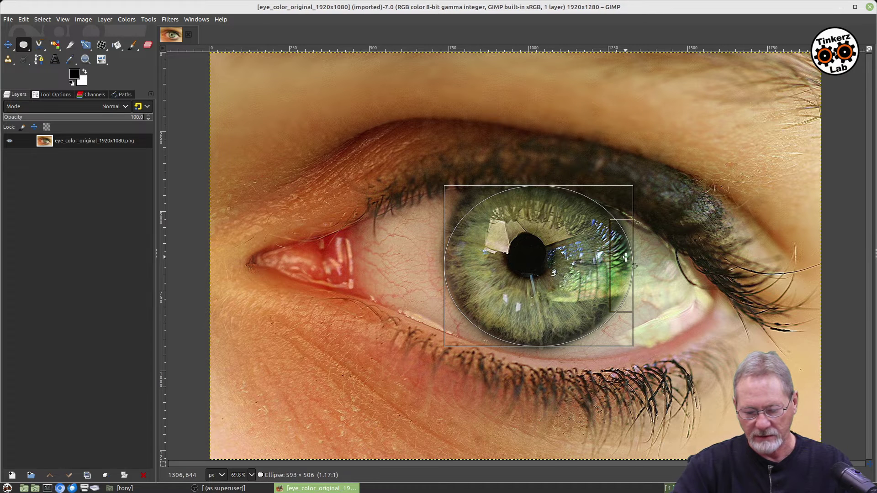
{"action": "left_click_drag", "start_coordinate": [626, 258], "coordinate": [625, 257]}
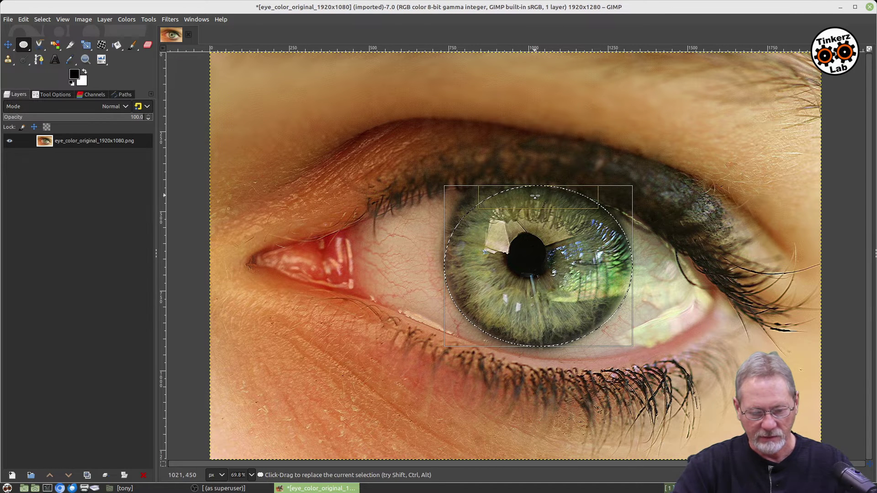
{"action": "left_click_drag", "start_coordinate": [538, 199], "coordinate": [523, 172]}
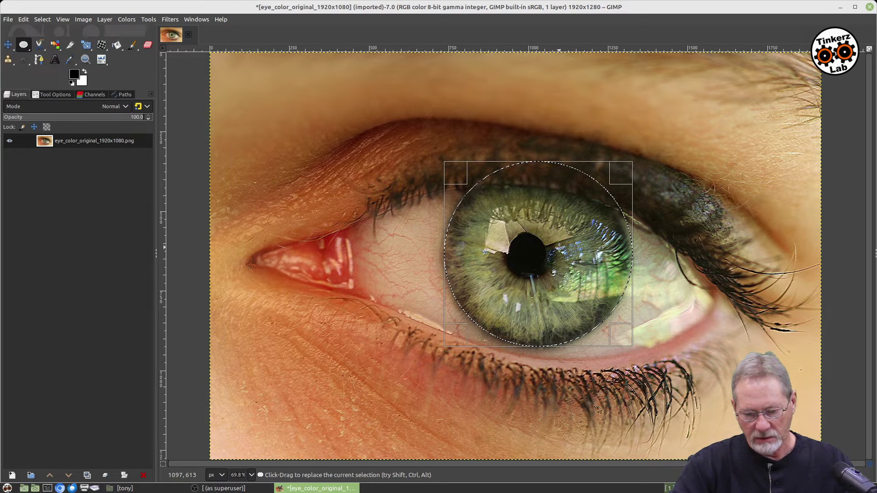
{"action": "left_click_drag", "start_coordinate": [626, 199], "coordinate": [624, 197]}
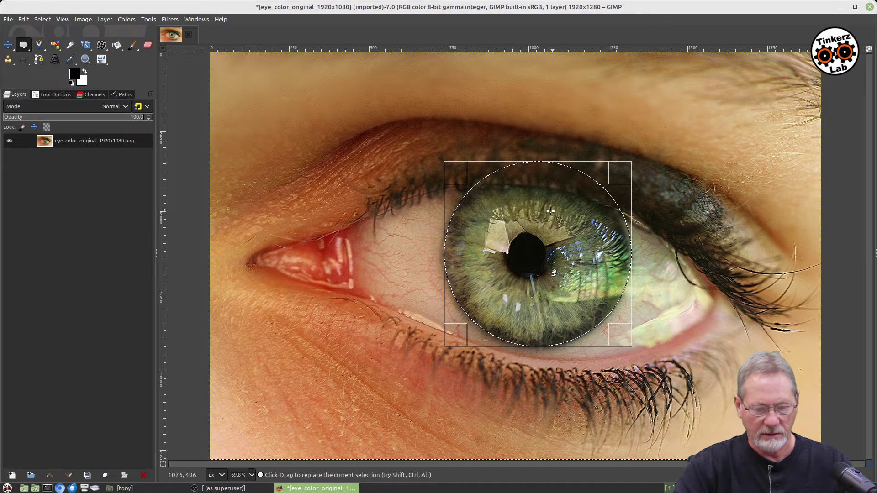
Commit the iris selection, convert it to a path named Selection, and view the Paths list.
{"action": "key", "text": "Return"}
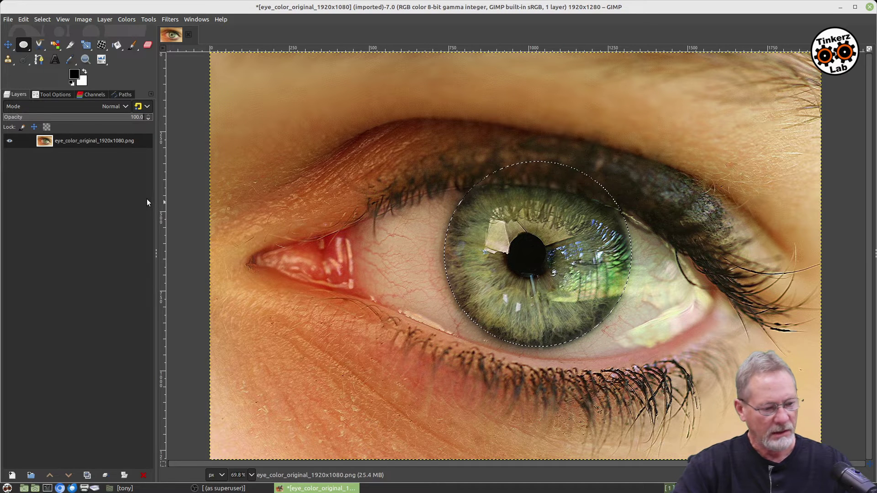
{"action": "left_click", "coordinate": [41, 20]}
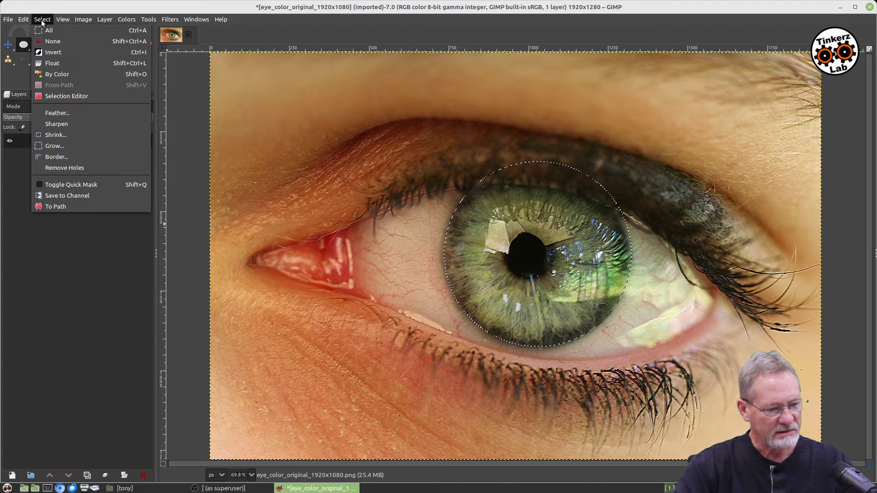
{"action": "left_click", "coordinate": [53, 207]}
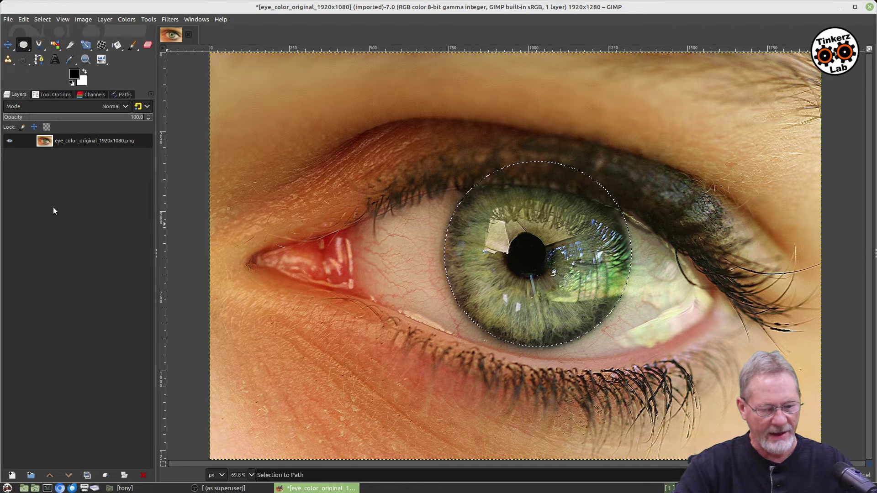
{"action": "left_click", "coordinate": [126, 95]}
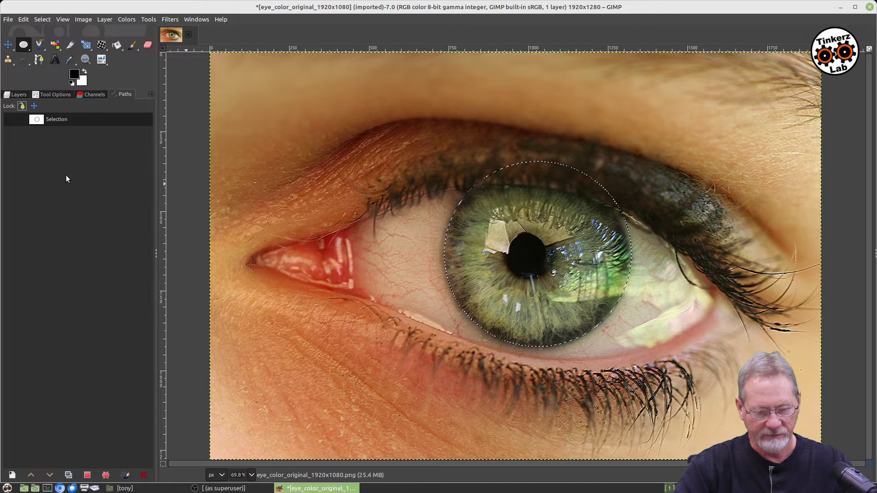
Edit the Selection path and delete four anchors along its upper right and top.
{"action": "double_click", "coordinate": [42, 120]}
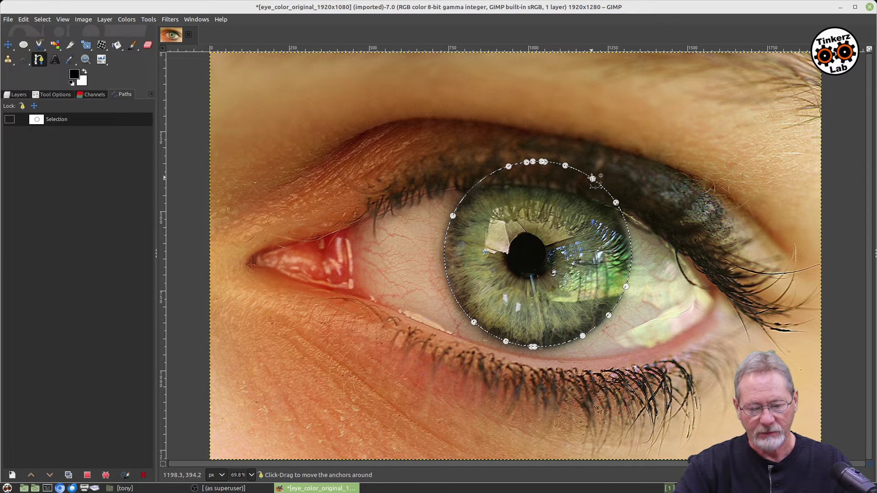
{"action": "left_click", "coordinate": [593, 179], "text": "ctrl+shift"}
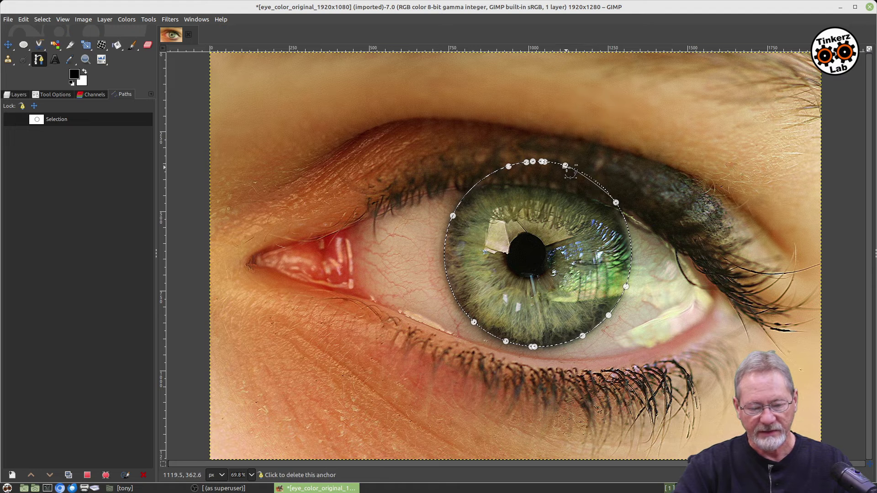
{"action": "left_click", "coordinate": [565, 165], "text": "ctrl+shift"}
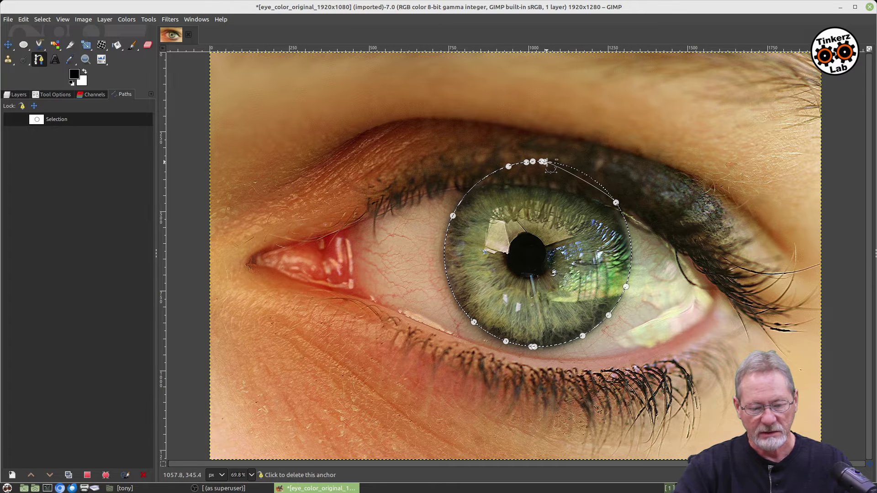
{"action": "left_click", "coordinate": [543, 161], "text": "ctrl+shift"}
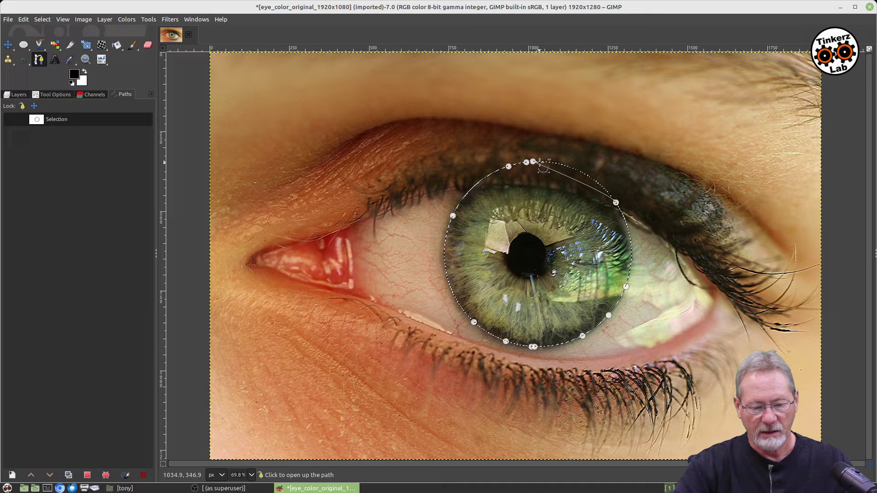
{"action": "left_click", "coordinate": [533, 161], "text": "ctrl+shift"}
Delete the last top anchor, zoom to 150%, and move the upper-right anchor onto the eyelid.
{"action": "left_click", "coordinate": [526, 163], "text": "ctrl+shift"}
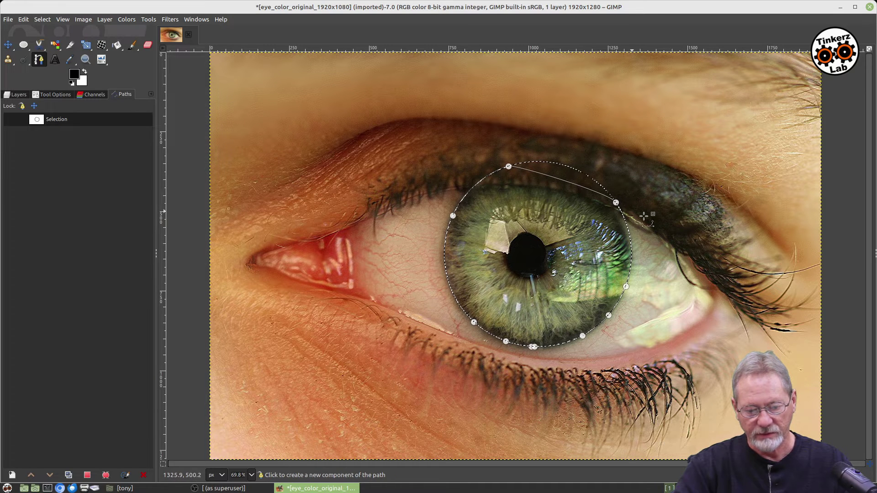
{"action": "key", "text": "1"}
{"action": "key", "text": "plus"}
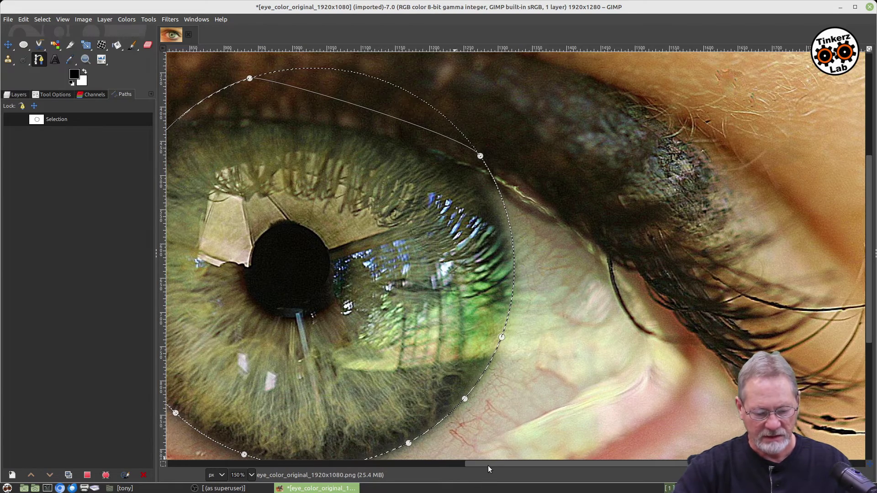
{"action": "left_click_drag", "start_coordinate": [488, 465], "coordinate": [431, 475]}
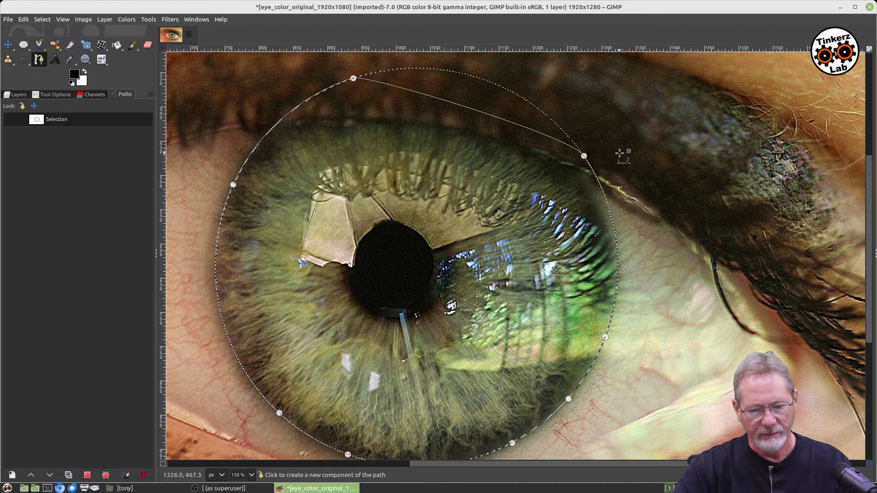
{"action": "left_click", "coordinate": [584, 156]}
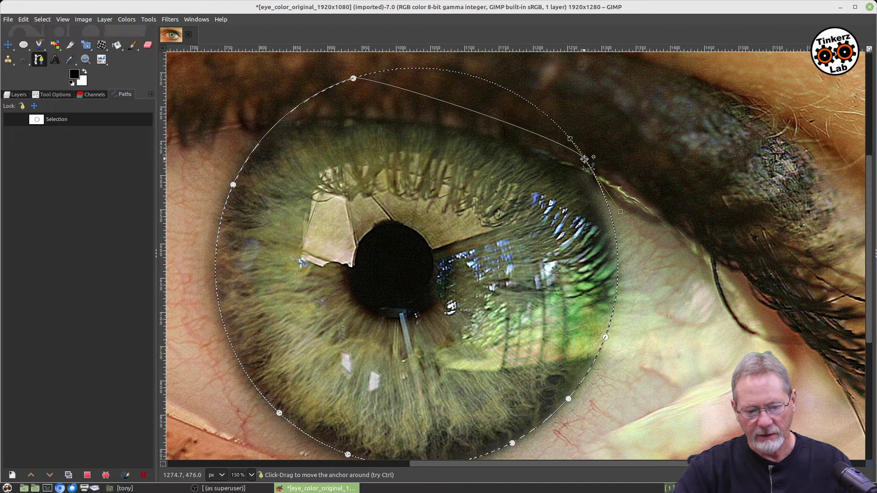
{"action": "left_click_drag", "start_coordinate": [585, 159], "coordinate": [592, 173]}
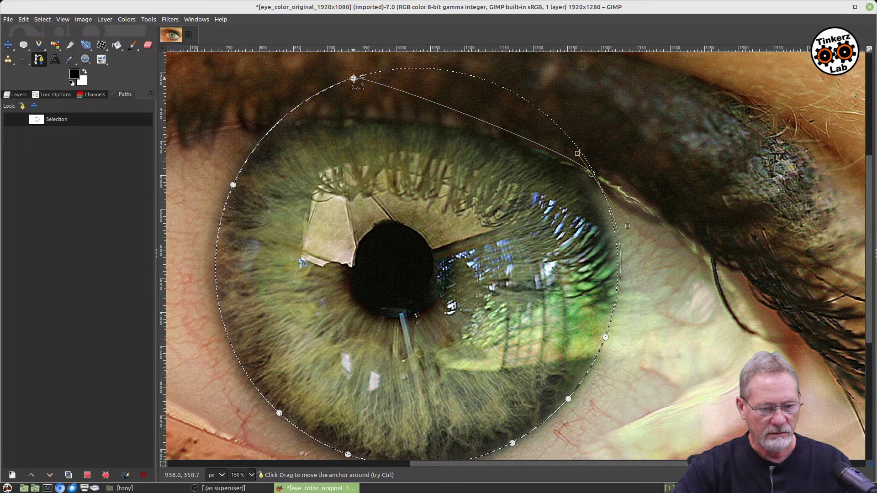
Drag the top anchors and Bezier handles so the path's upper curve follows the eyelid.
{"action": "left_click_drag", "start_coordinate": [353, 78], "coordinate": [288, 118]}
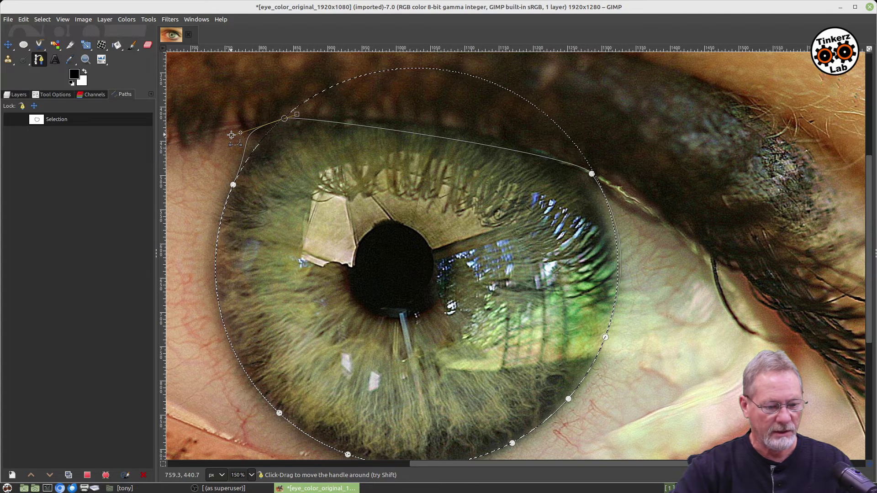
{"action": "left_click_drag", "start_coordinate": [241, 134], "coordinate": [267, 132]}
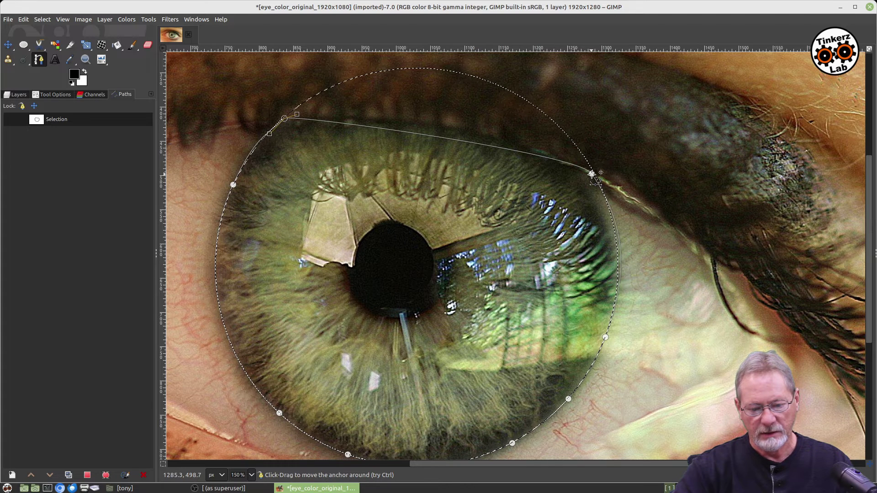
{"action": "left_click_drag", "start_coordinate": [592, 174], "coordinate": [628, 226]}
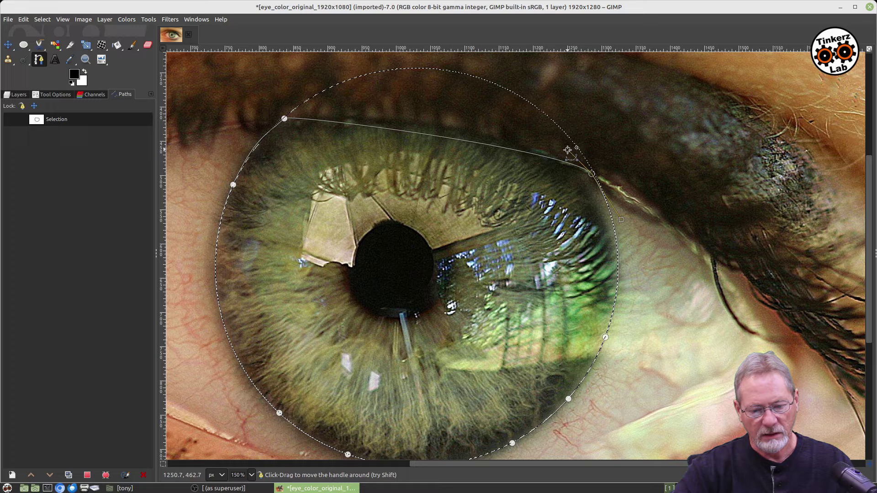
{"action": "left_click_drag", "start_coordinate": [539, 143], "coordinate": [487, 115]}
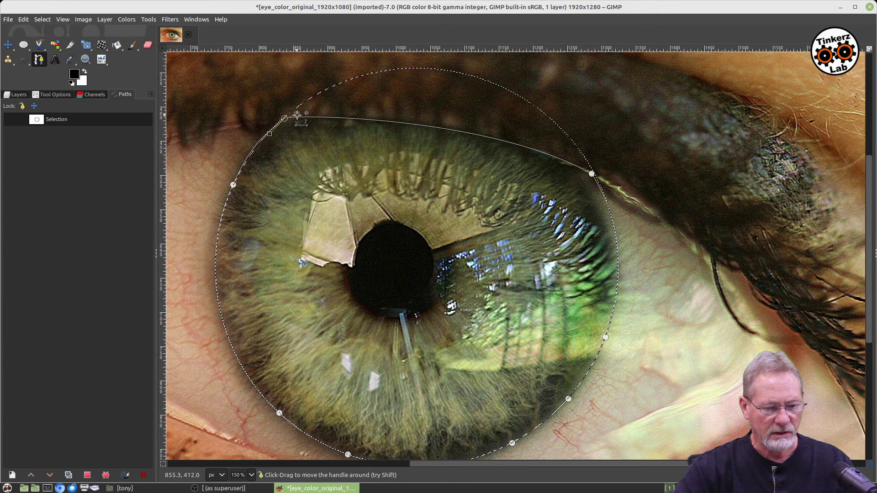
{"action": "left_click_drag", "start_coordinate": [297, 114], "coordinate": [324, 112]}
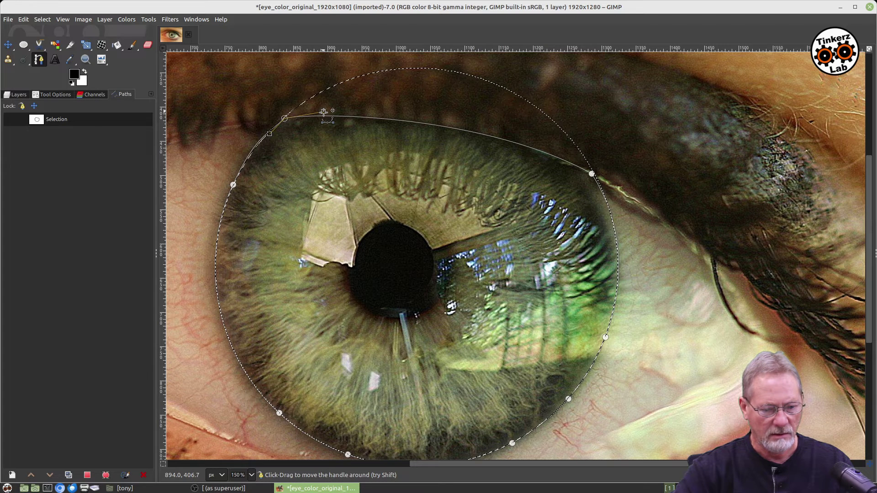
{"action": "left_click_drag", "start_coordinate": [319, 112], "coordinate": [334, 111]}
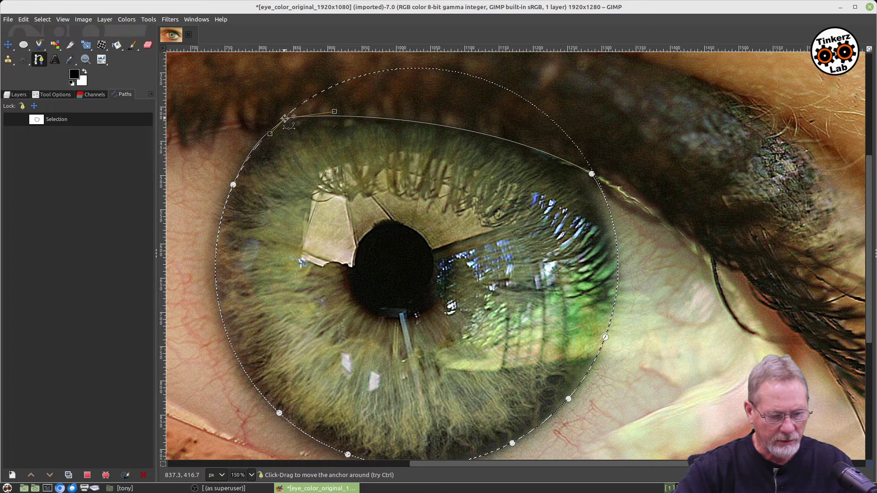
{"action": "left_click_drag", "start_coordinate": [285, 118], "coordinate": [341, 111]}
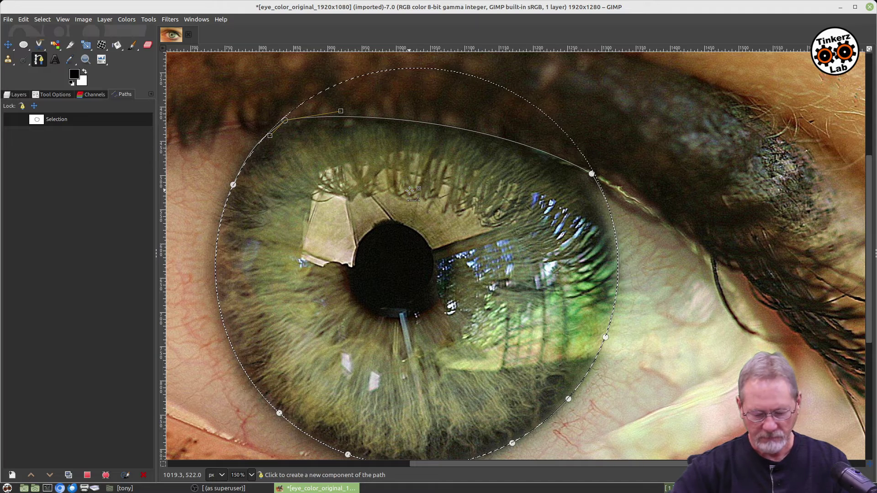
Turn the edited path into a selection and copy the trimmed iris pixels.
{"action": "key", "text": "shift+v"}
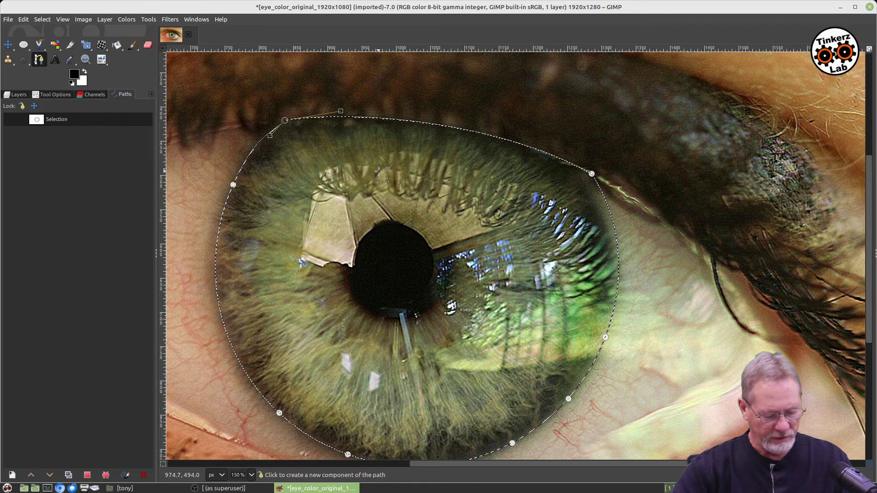
{"action": "key", "text": "shift+ctrl+j"}
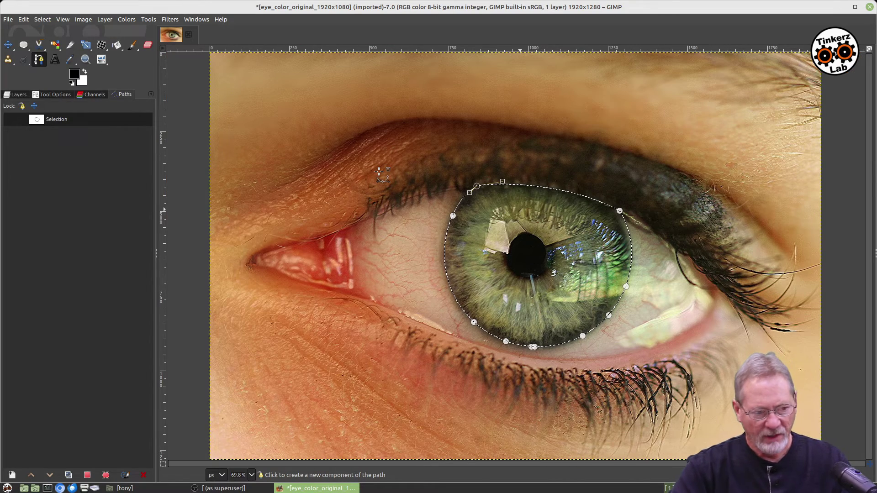
{"action": "right_click", "coordinate": [530, 209]}
{"action": "mouse_move", "coordinate": [555, 231]}
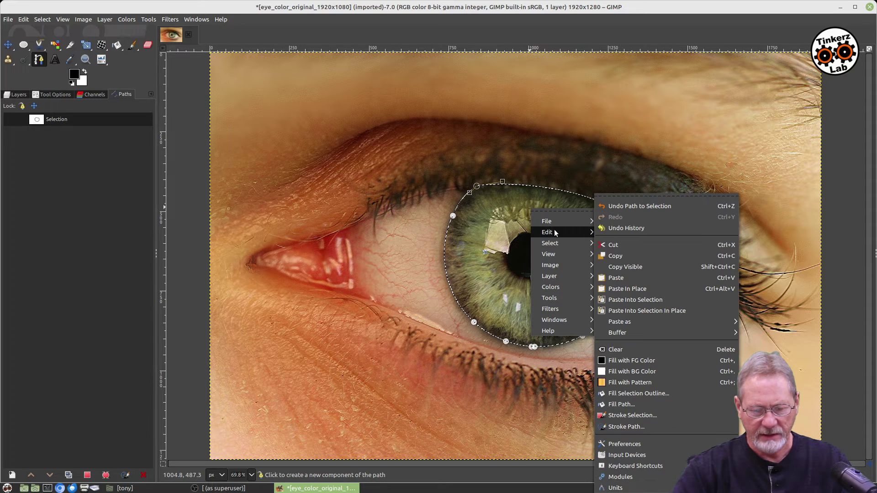
{"action": "left_click", "coordinate": [632, 255]}
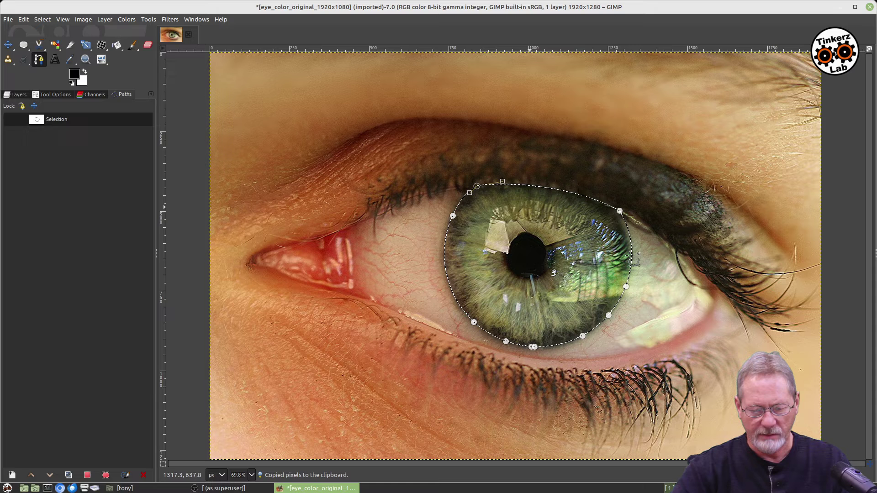
Paste the copied iris as a new layer.
{"action": "right_click", "coordinate": [502, 214]}
{"action": "mouse_move", "coordinate": [526, 238]}
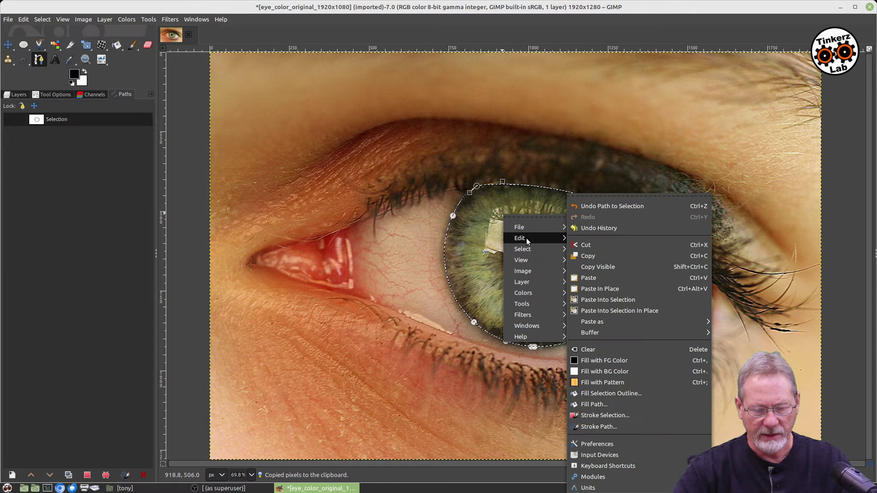
{"action": "mouse_move", "coordinate": [623, 321]}
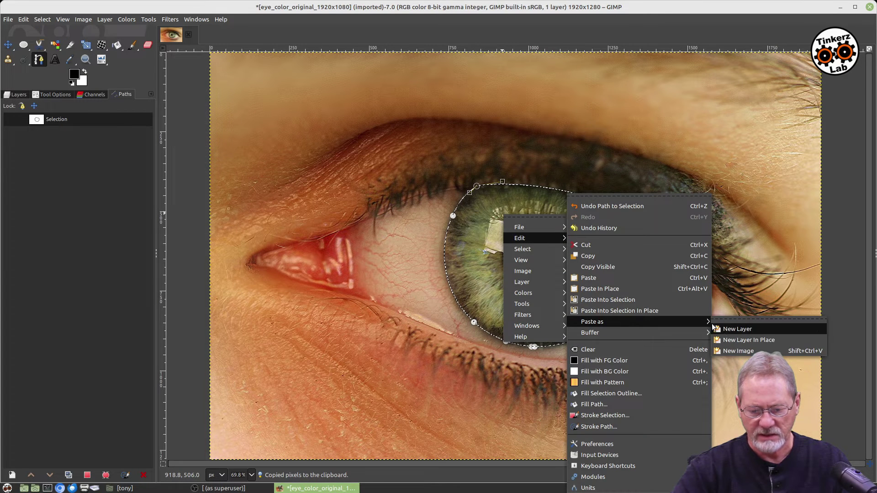
{"action": "left_click", "coordinate": [725, 330]}
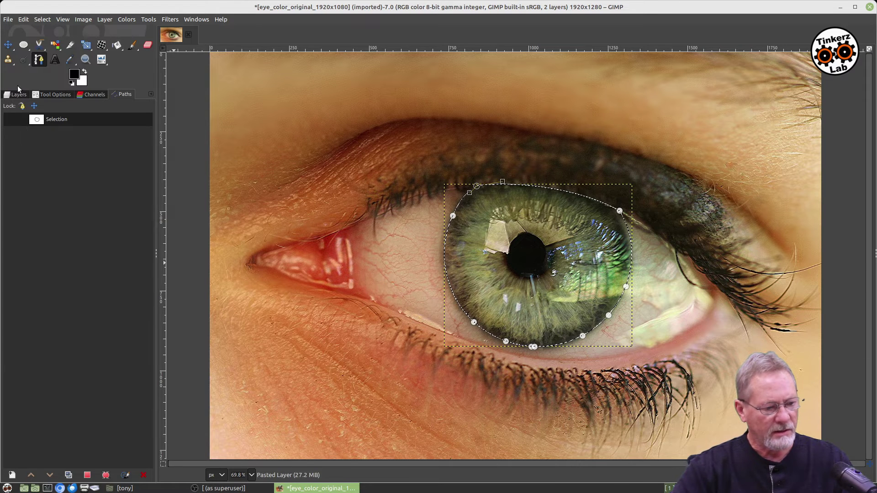
Hide the original photo layer so only the pasted iris shows on transparency.
{"action": "left_click", "coordinate": [17, 96]}
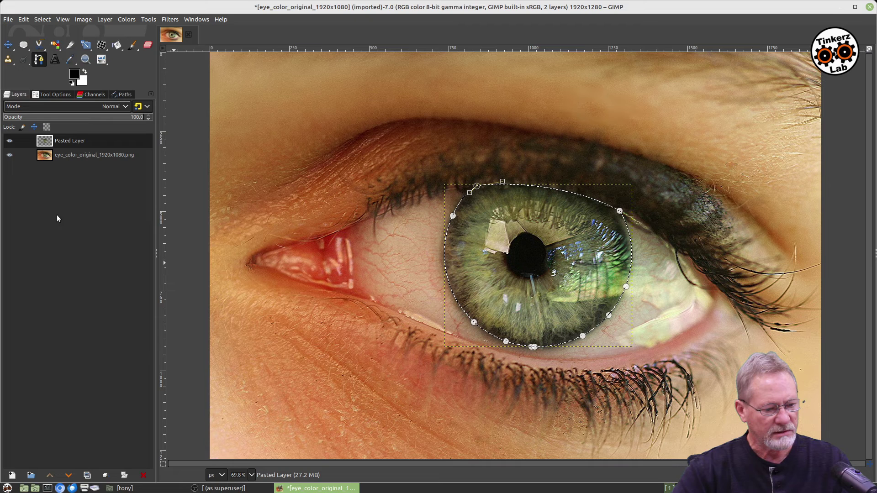
{"action": "left_click", "coordinate": [9, 155]}
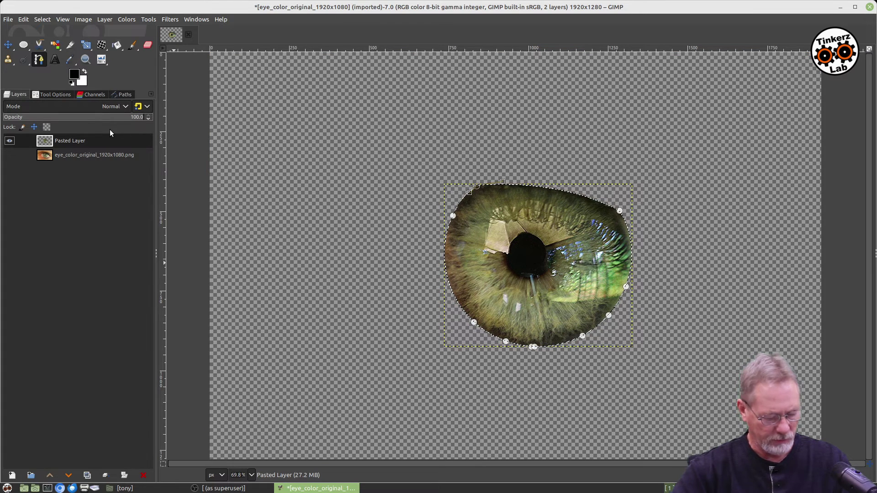
{"action": "left_click", "coordinate": [73, 152]}
{"action": "left_click", "coordinate": [71, 141]}
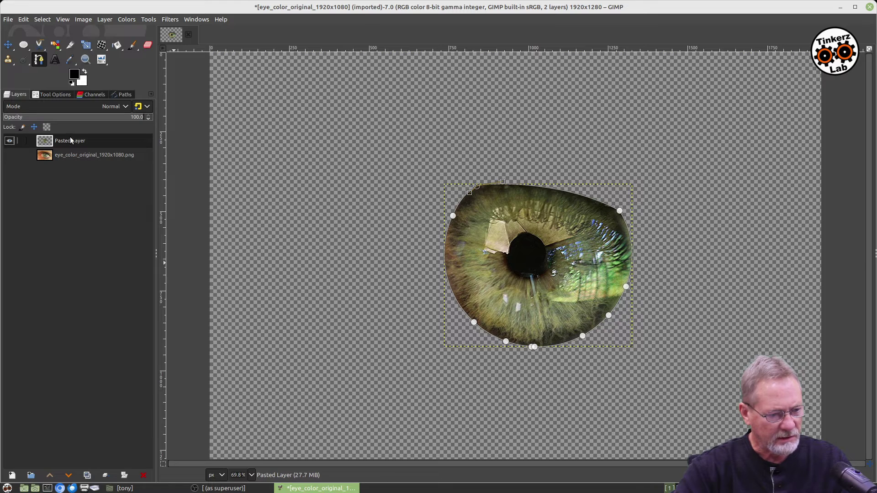
{"action": "left_click", "coordinate": [9, 44]}
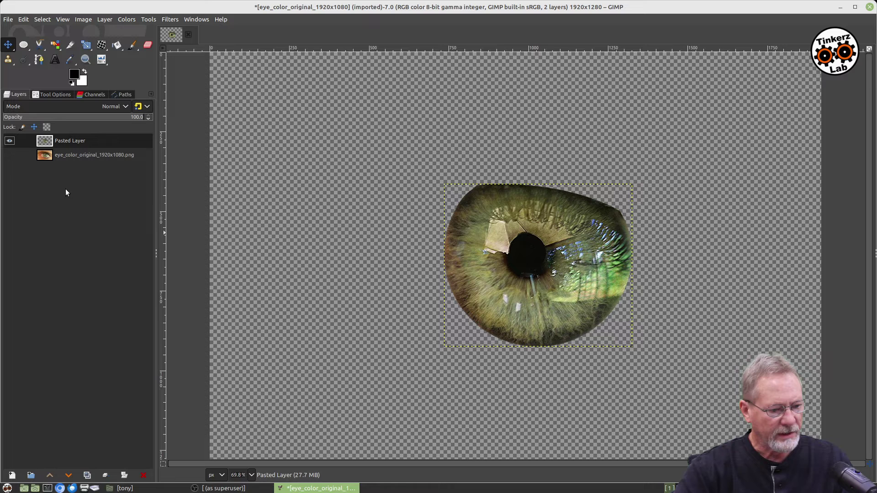
Lock the original photo layer's position, size and alpha channel, then reselect Pasted Layer.
{"action": "left_click", "coordinate": [62, 156]}
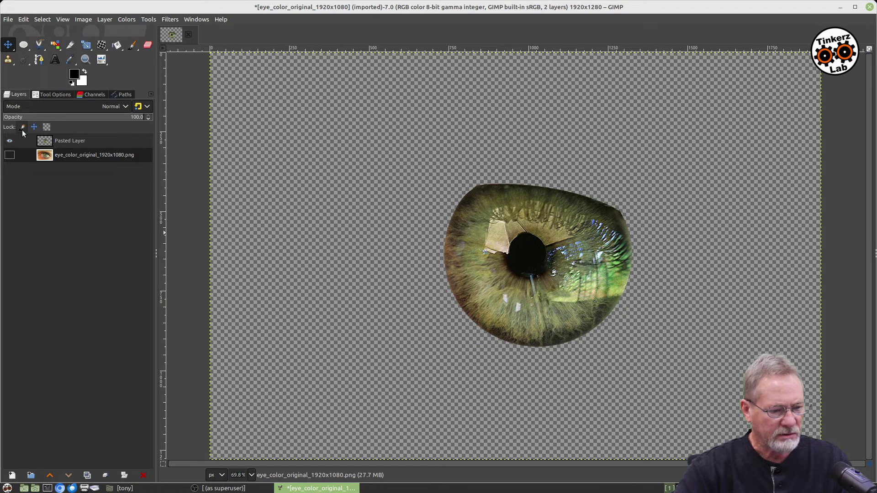
{"action": "left_click", "coordinate": [34, 127]}
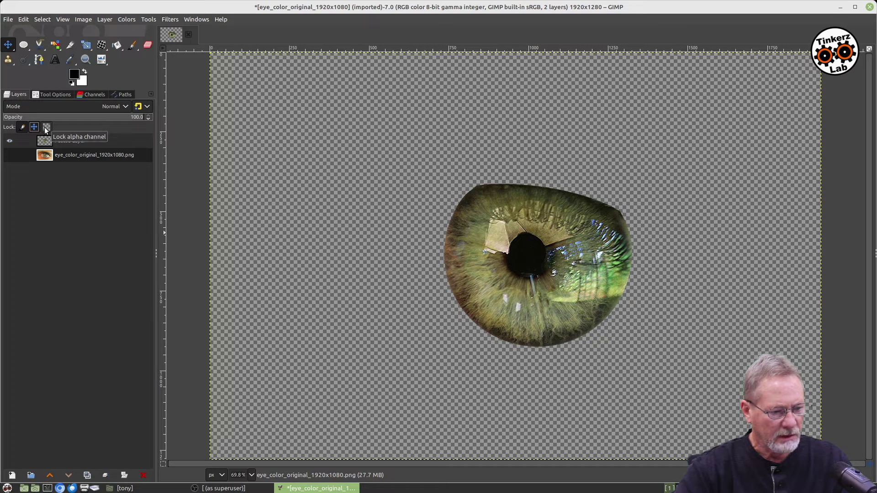
{"action": "left_click", "coordinate": [47, 128]}
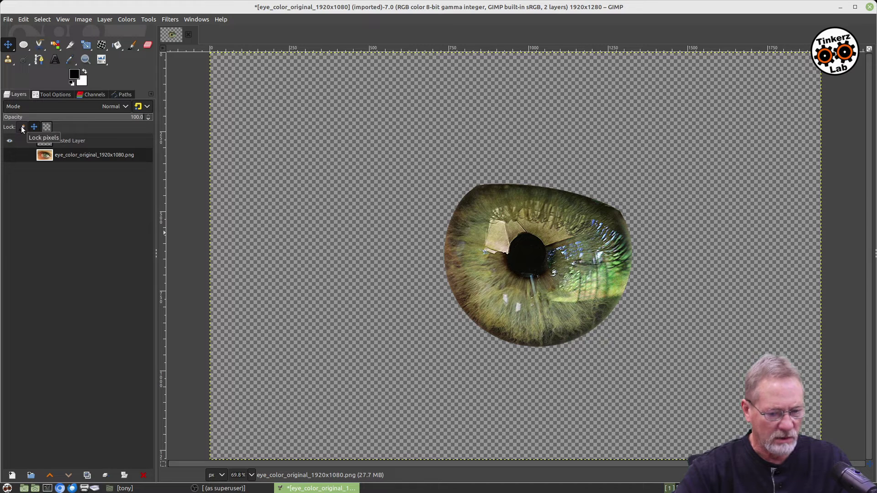
{"action": "left_click", "coordinate": [69, 141]}
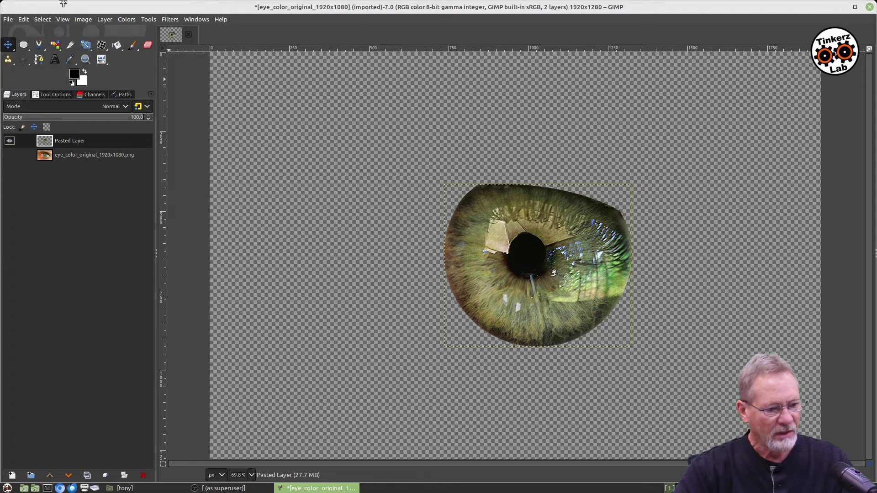
Zoom in on the pupil and fit a circular ellipse selection around it.
{"action": "left_click", "coordinate": [83, 59]}
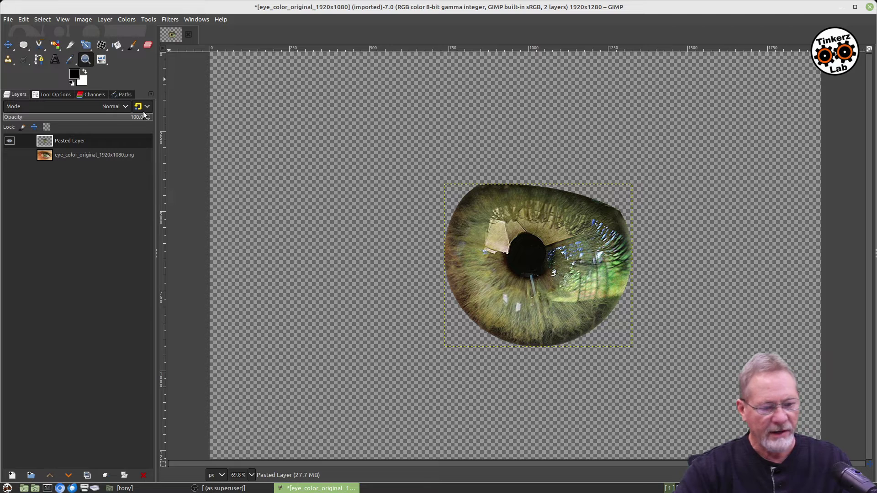
{"action": "left_click_drag", "start_coordinate": [476, 217], "coordinate": [600, 307]}
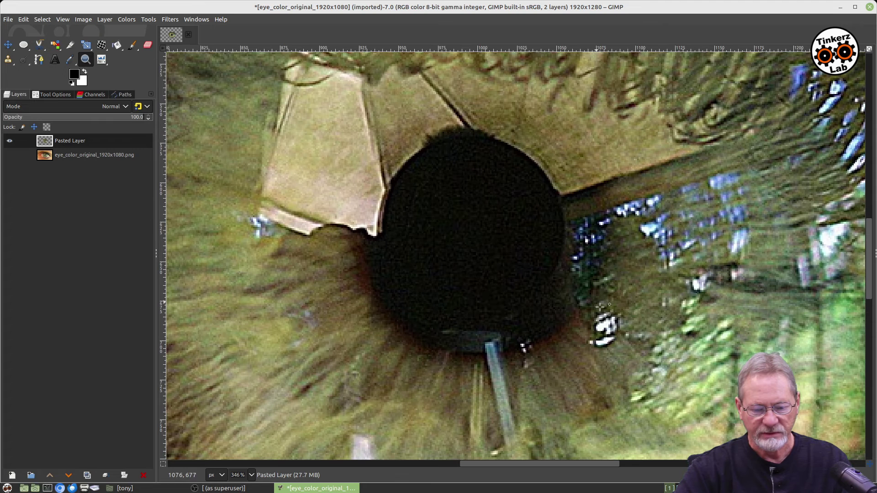
{"action": "left_click", "coordinate": [25, 46]}
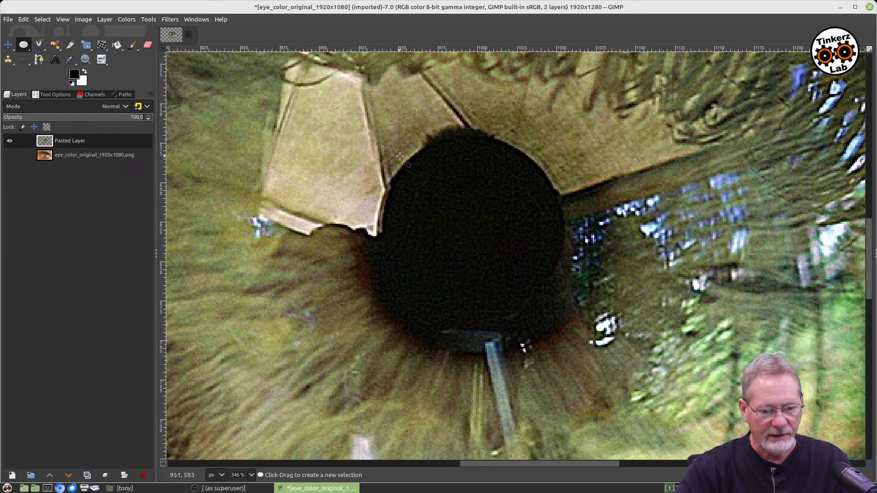
{"action": "left_click_drag", "start_coordinate": [399, 140], "coordinate": [566, 327]}
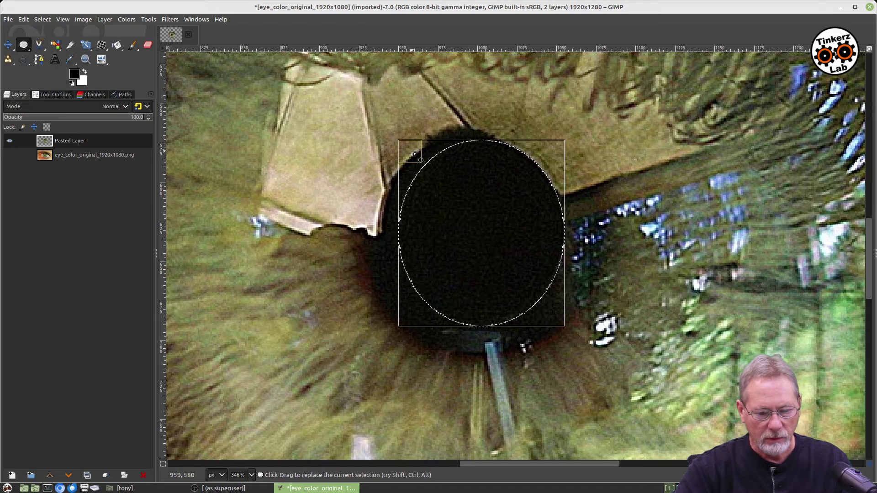
{"action": "left_click_drag", "start_coordinate": [415, 154], "coordinate": [390, 146]}
{"action": "left_click_drag", "start_coordinate": [384, 311], "coordinate": [376, 322]}
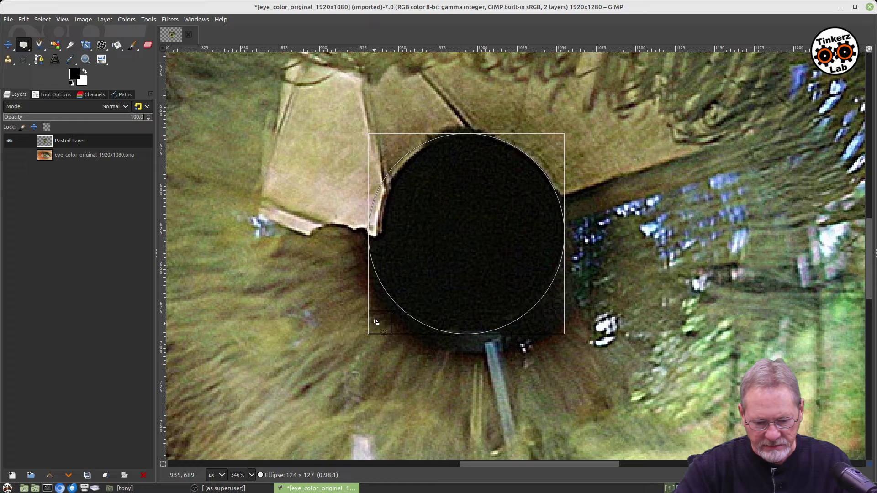
{"action": "left_click_drag", "start_coordinate": [555, 324], "coordinate": [556, 324]}
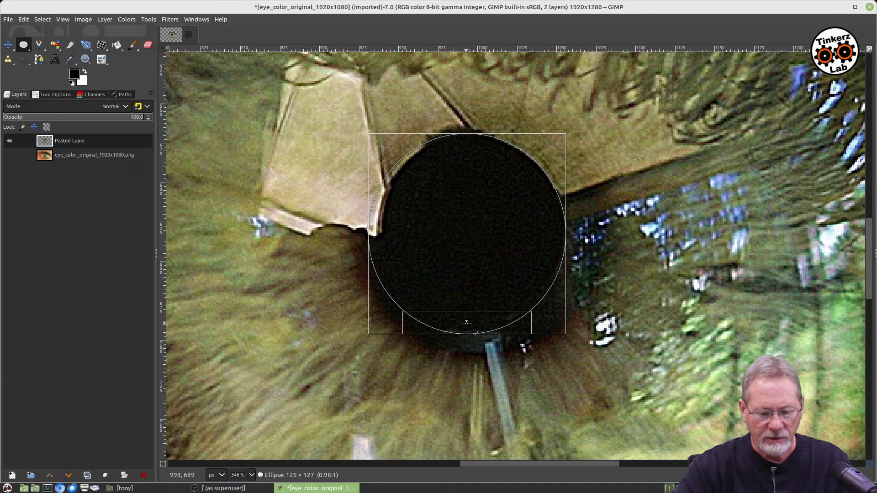
{"action": "left_click_drag", "start_coordinate": [467, 318], "coordinate": [467, 322]}
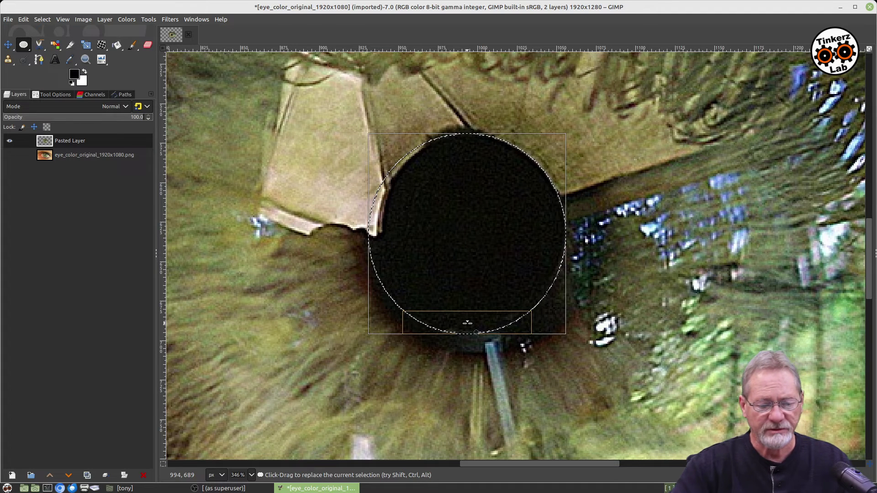
{"action": "left_click_drag", "start_coordinate": [384, 150], "coordinate": [391, 151]}
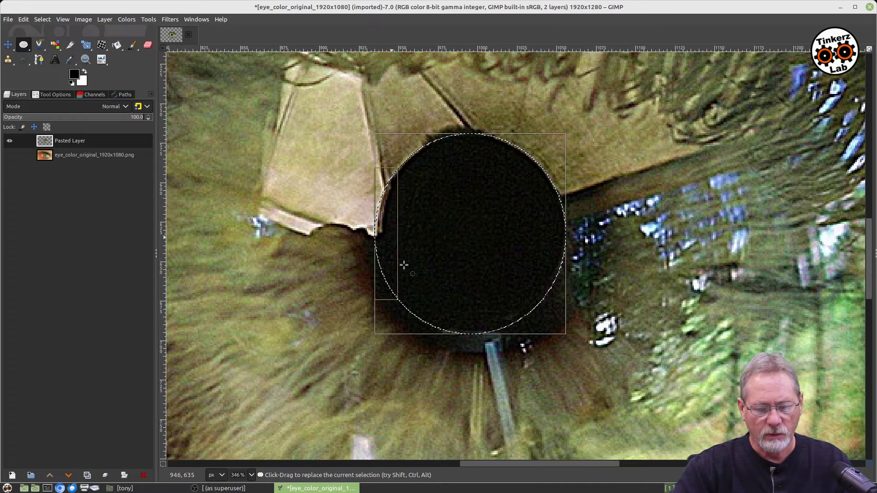
{"action": "left_click", "coordinate": [436, 265]}
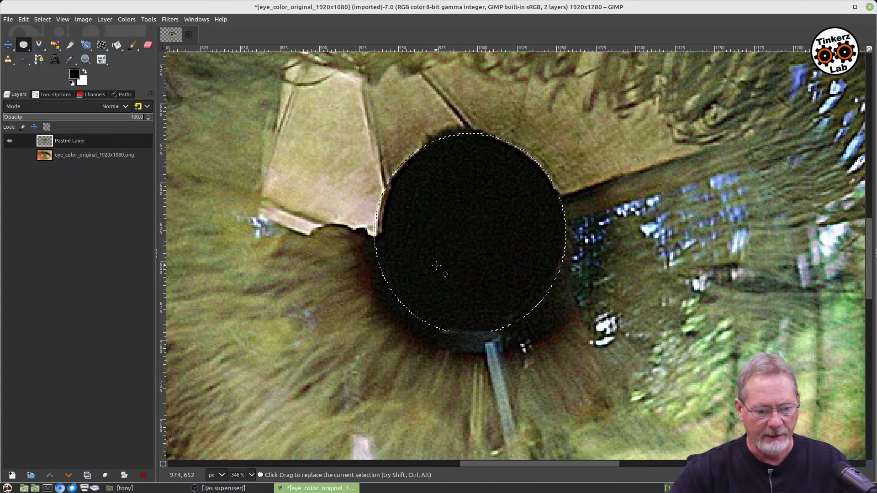
Cut the selected pupil out of the pasted iris layer.
{"action": "right_click", "coordinate": [470, 201]}
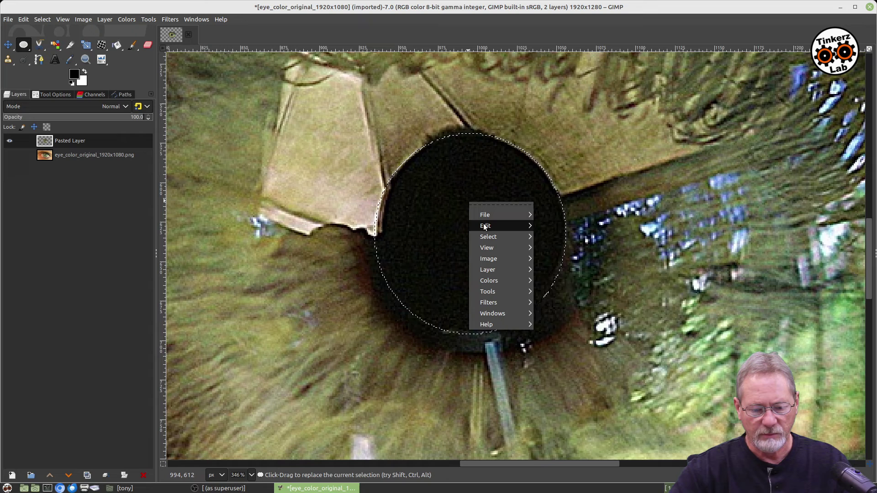
{"action": "mouse_move", "coordinate": [486, 225]}
{"action": "left_click", "coordinate": [548, 245]}
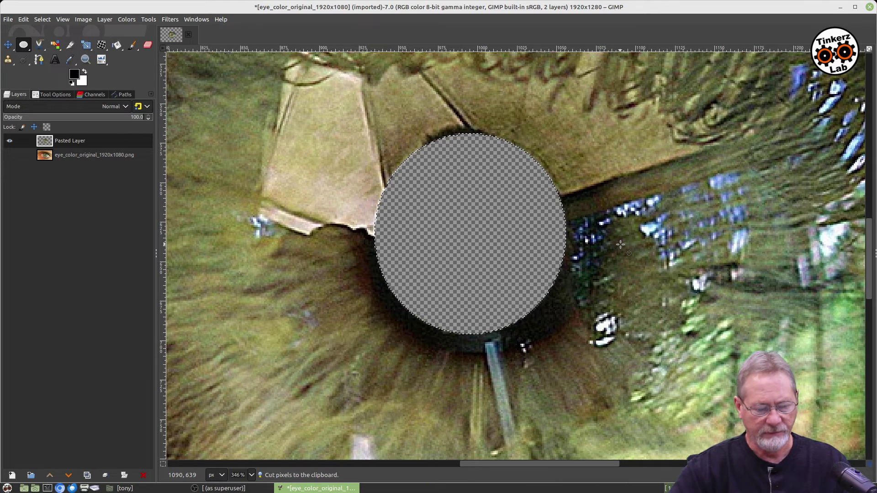
Fit the image to the window, lock Pasted Layer's position and size, and unhide the photo layer.
{"action": "key", "text": "shift+ctrl+j"}
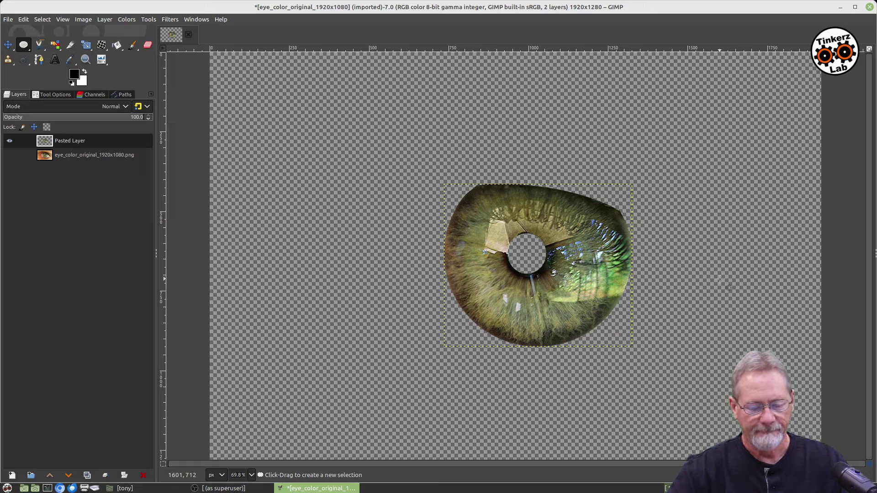
{"action": "left_click", "coordinate": [33, 127]}
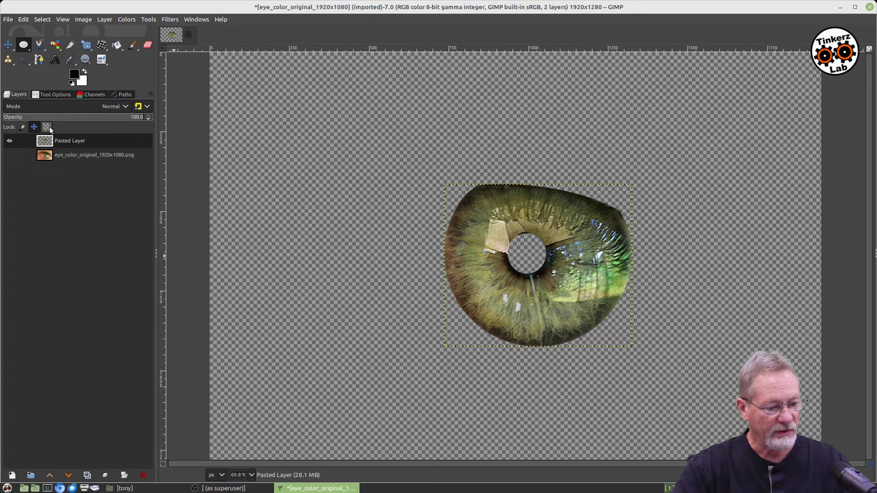
{"action": "left_click", "coordinate": [10, 155]}
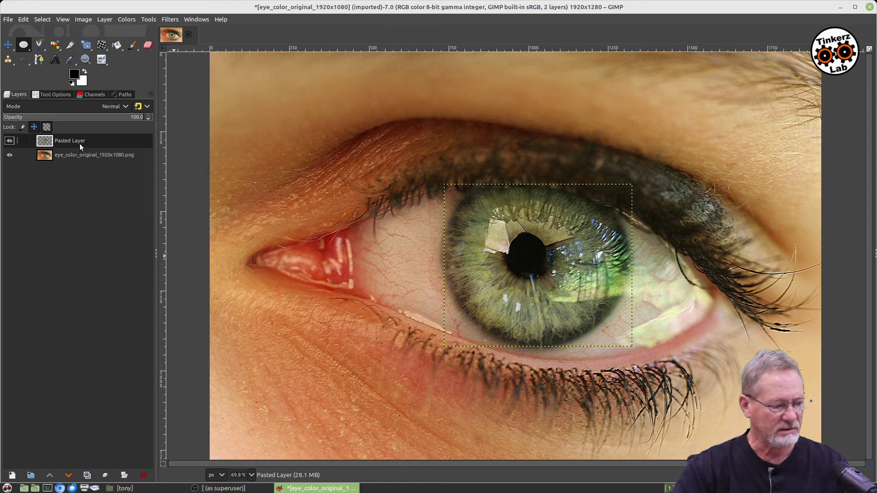
Select the Paintbrush and set its brush size to 183 in Tool Options.
{"action": "left_click", "coordinate": [132, 44]}
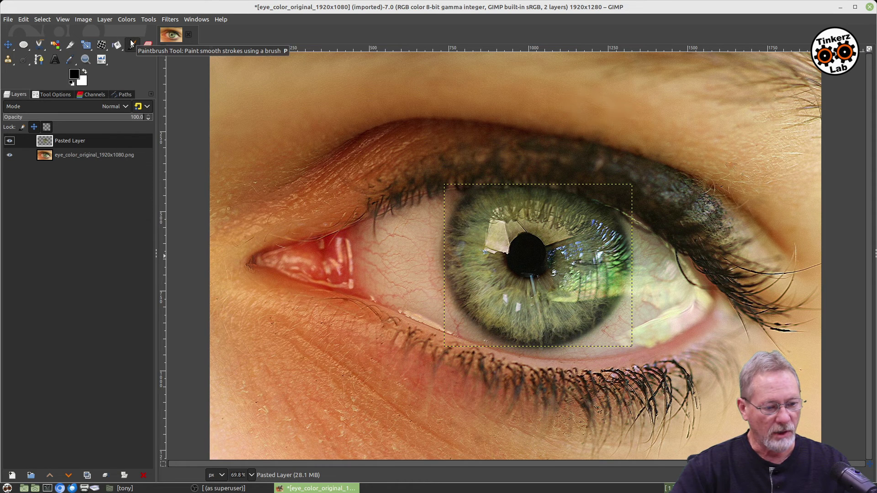
{"action": "left_click", "coordinate": [46, 94]}
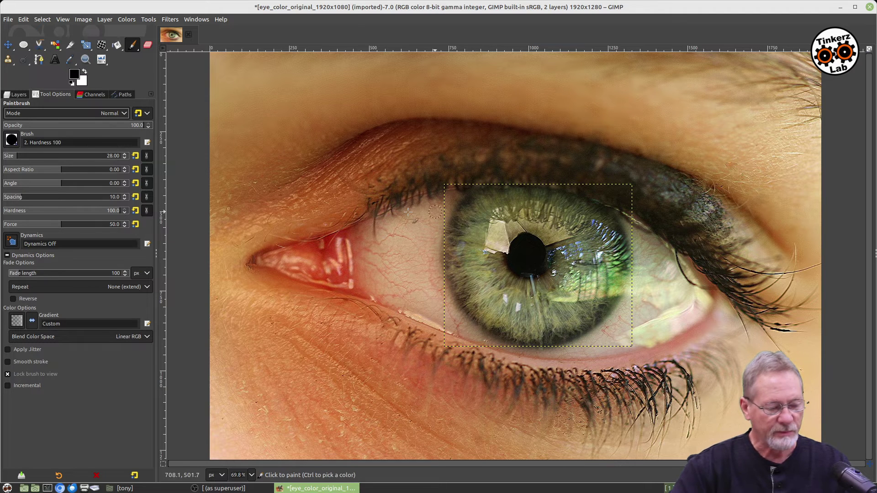
{"action": "left_click", "coordinate": [46, 157]}
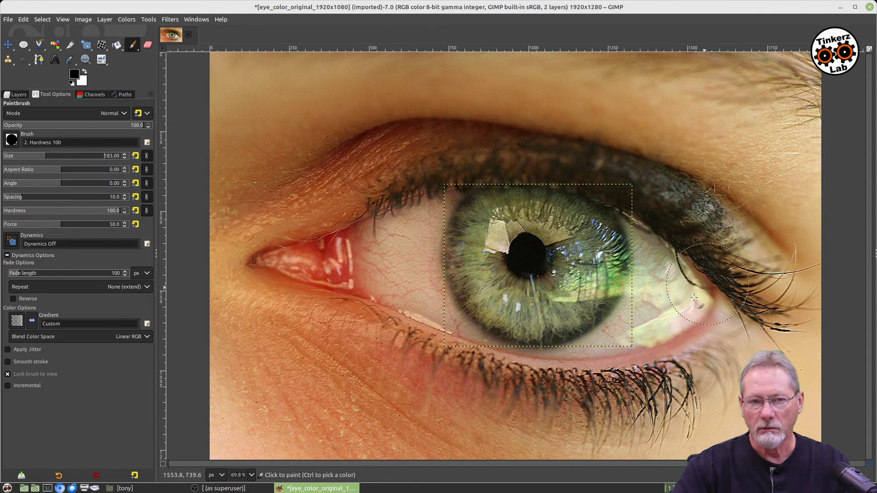
Set the foreground colour to green 0bf23b and paint over the whole iris.
{"action": "left_click", "coordinate": [74, 75]}
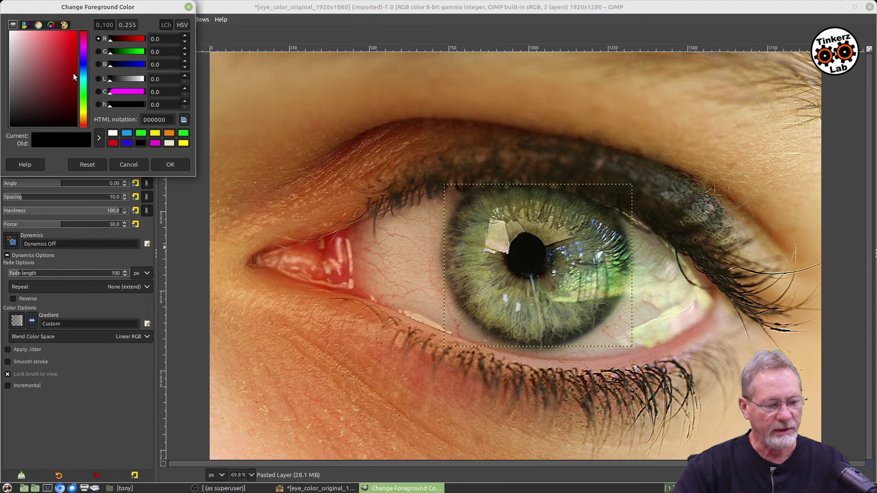
{"action": "left_click", "coordinate": [84, 89]}
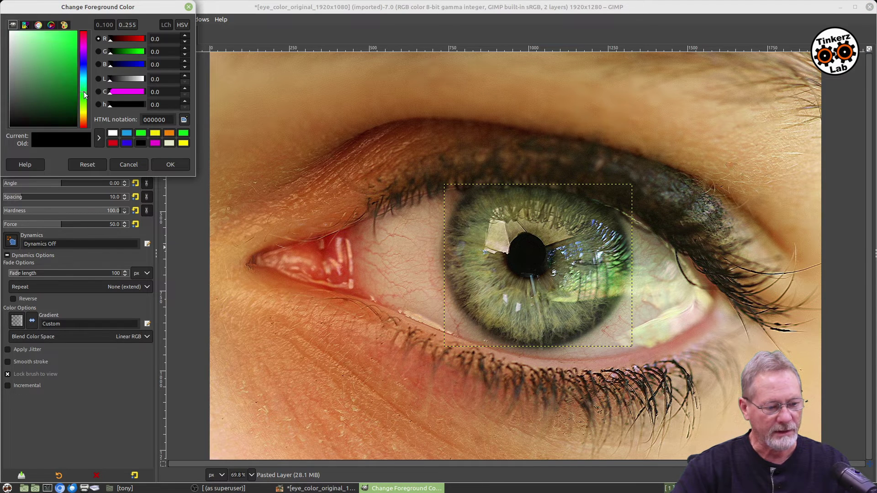
{"action": "left_click", "coordinate": [74, 35]}
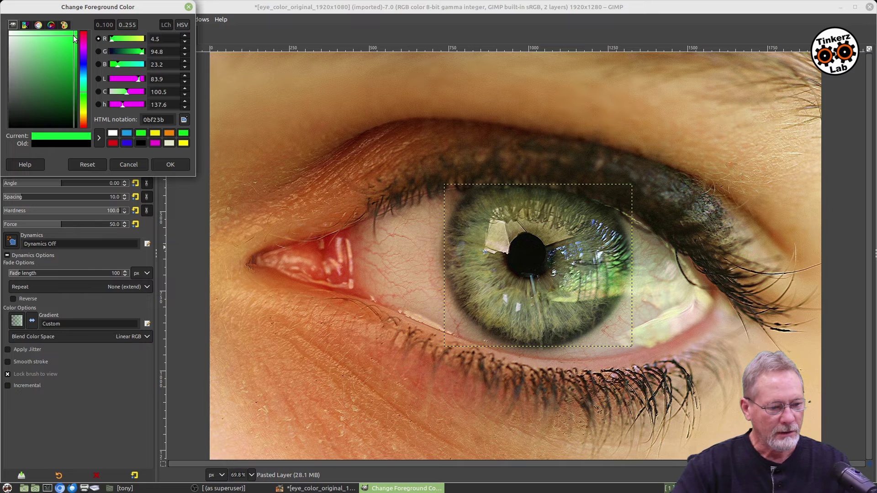
{"action": "left_click", "coordinate": [170, 165]}
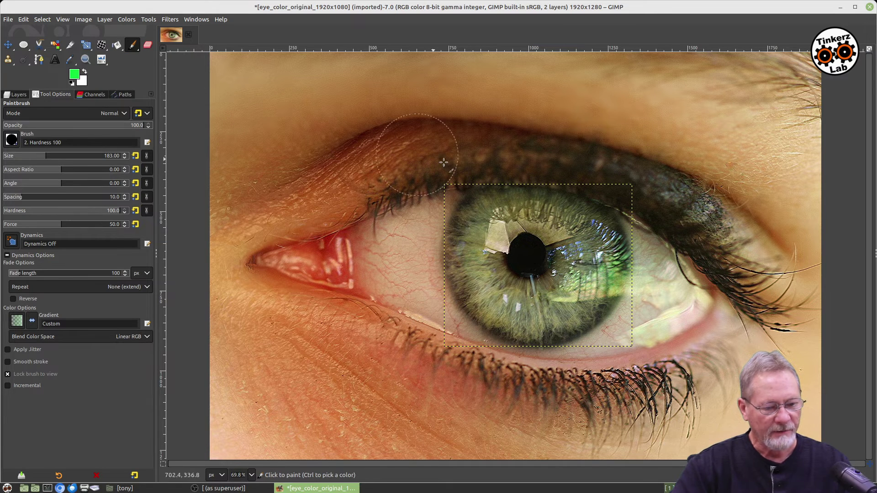
{"action": "mouse_move", "coordinate": [417, 237]}
{"action": "left_mouse_down"}
{"action": "mouse_move", "coordinate": [538, 214]}
{"action": "mouse_move", "coordinate": [598, 229]}
{"action": "mouse_move", "coordinate": [611, 285]}
{"action": "mouse_move", "coordinate": [563, 314]}
{"action": "mouse_move", "coordinate": [542, 259]}
{"action": "mouse_move", "coordinate": [487, 239]}
{"action": "mouse_move", "coordinate": [417, 274]}
{"action": "left_mouse_up"}
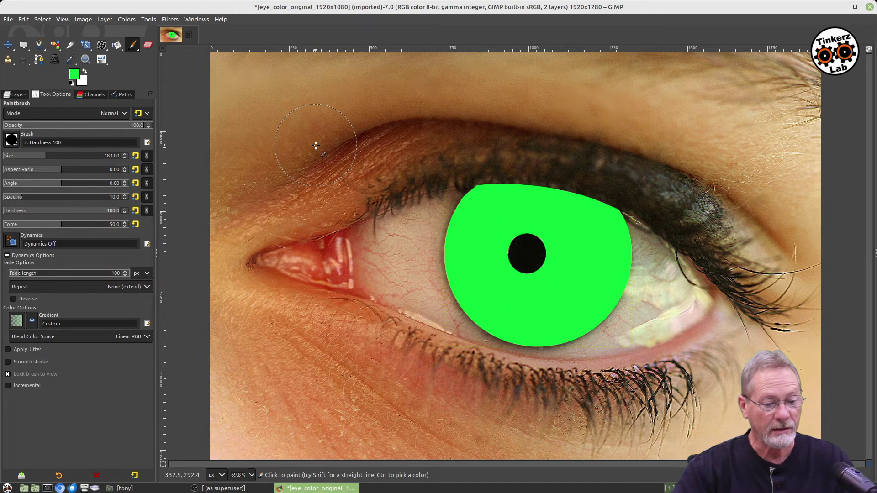
{"action": "left_click", "coordinate": [8, 44]}
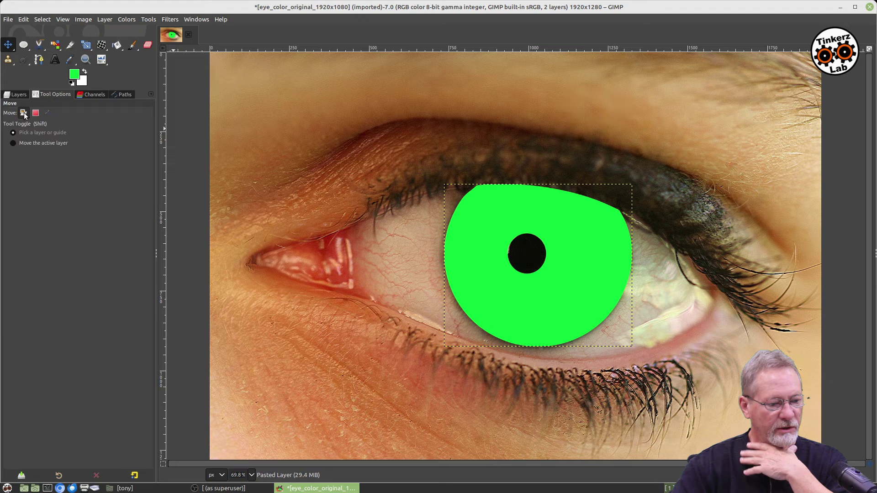
Select Pasted Layer in the Layers panel and scroll its blend Mode list toward HSV Hue.
{"action": "left_click", "coordinate": [19, 95]}
{"action": "left_click", "coordinate": [84, 144]}
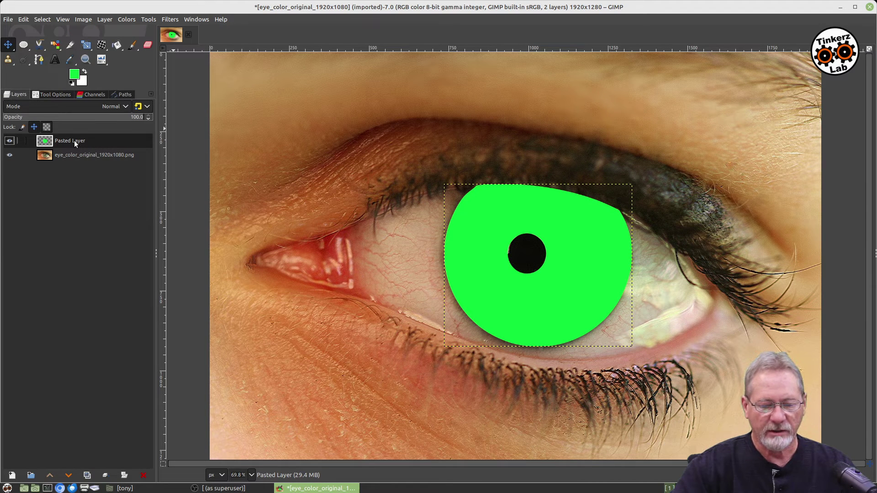
{"action": "left_click", "coordinate": [110, 106]}
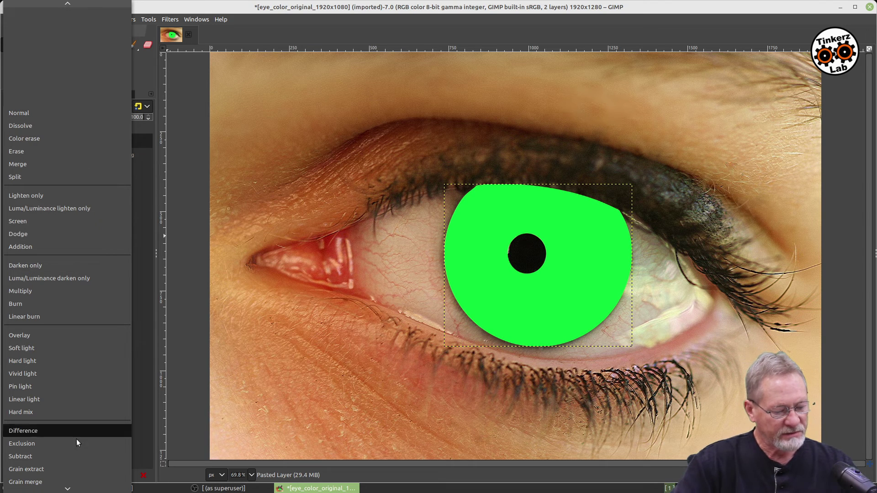
{"action": "scroll", "coordinate": [74, 443], "scroll_direction": "down", "scroll_amount": 3}
{"action": "scroll", "coordinate": [76, 439], "scroll_direction": "down", "scroll_amount": 2}
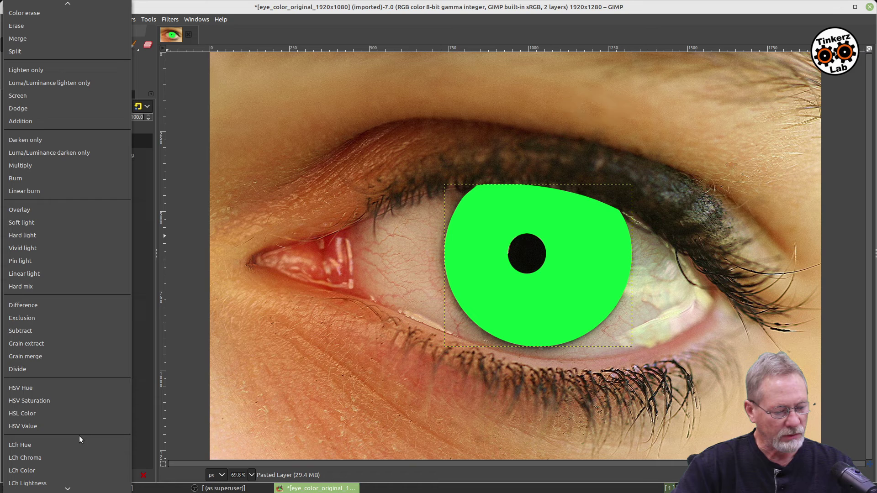
Set Pasted Layer to HSV Hue mode, then toggle its visibility repeatedly to compare with the original.
{"action": "left_click", "coordinate": [58, 389]}
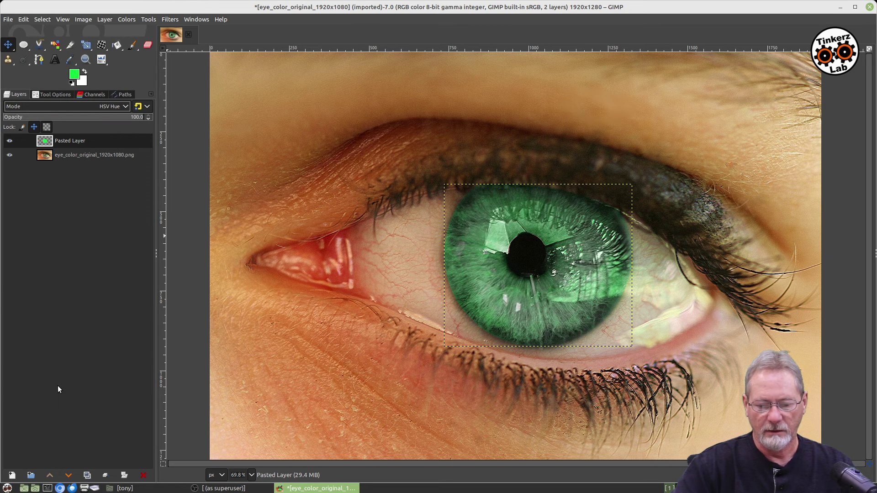
{"action": "left_click", "coordinate": [92, 156]}
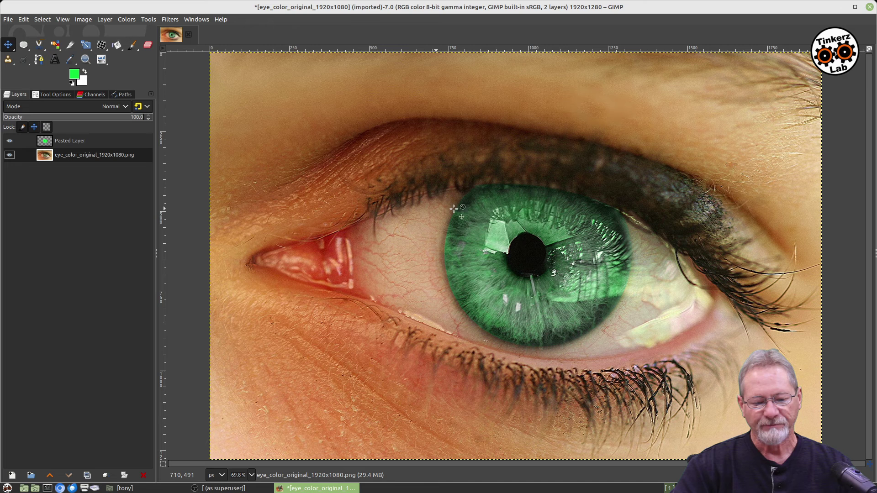
{"action": "left_click", "coordinate": [10, 141]}
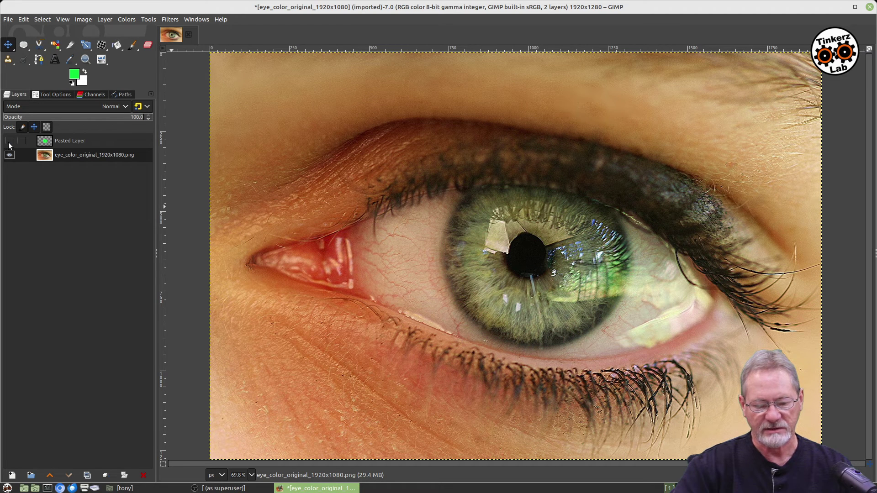
{"action": "left_click", "coordinate": [10, 141]}
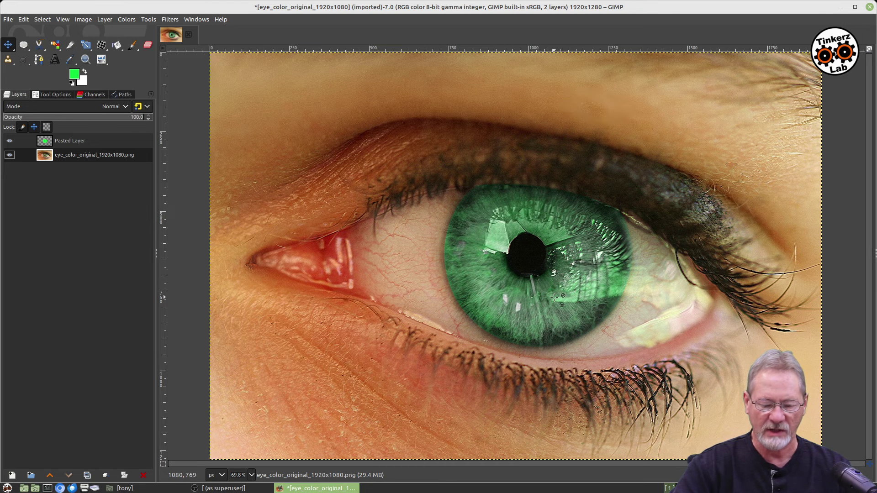
{"action": "left_click", "coordinate": [9, 141]}
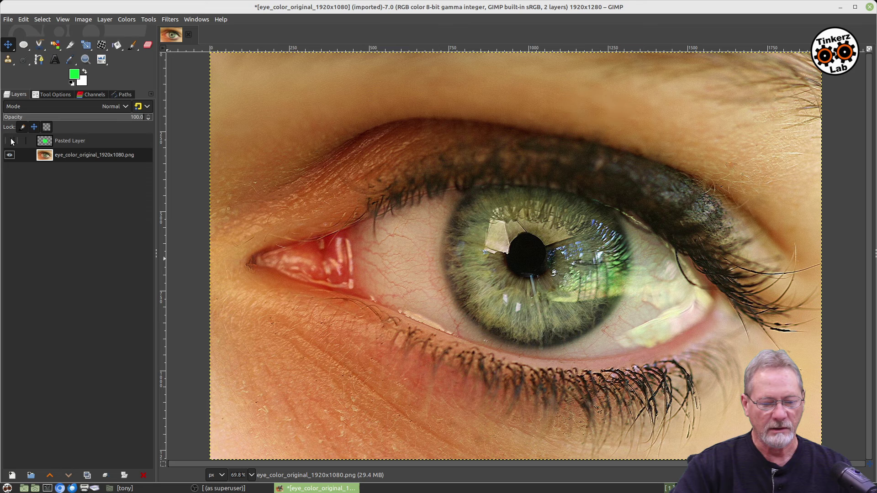
{"action": "left_click", "coordinate": [10, 140]}
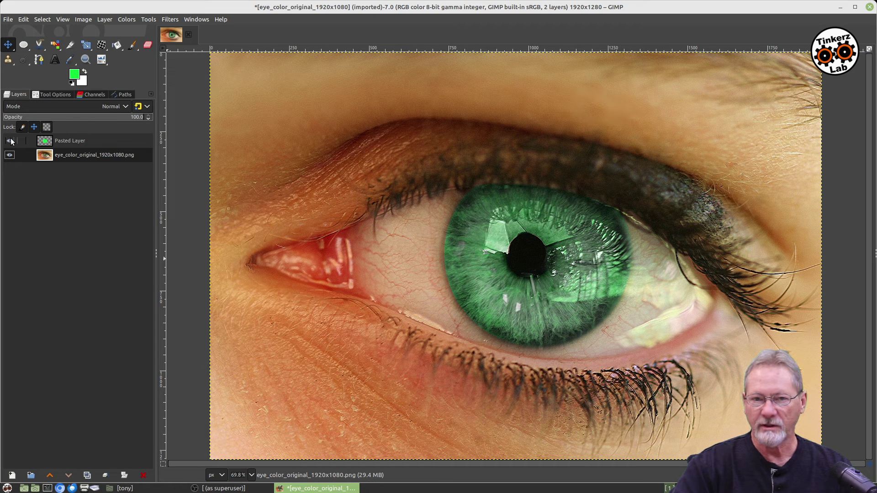
{"action": "left_click", "coordinate": [10, 141]}
{"action": "left_click", "coordinate": [10, 141]}
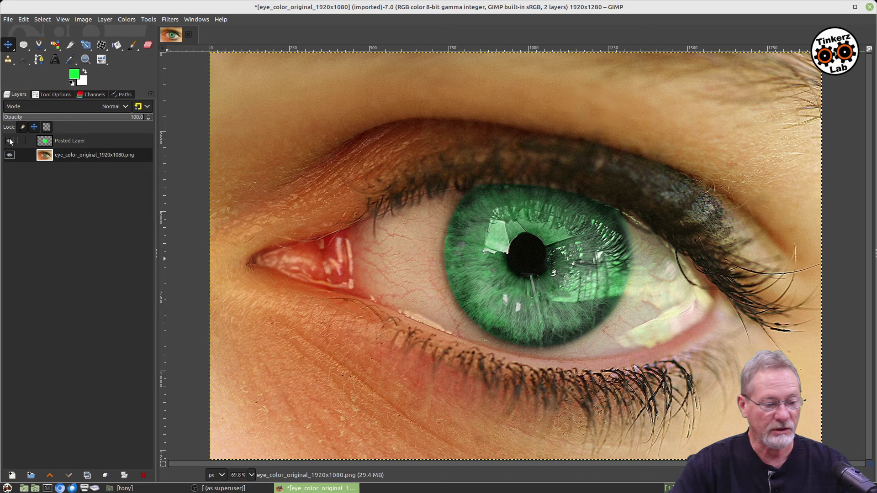
Change Pasted Layer's blend mode to HSL Color, then select the photo layer.
{"action": "left_click", "coordinate": [10, 141]}
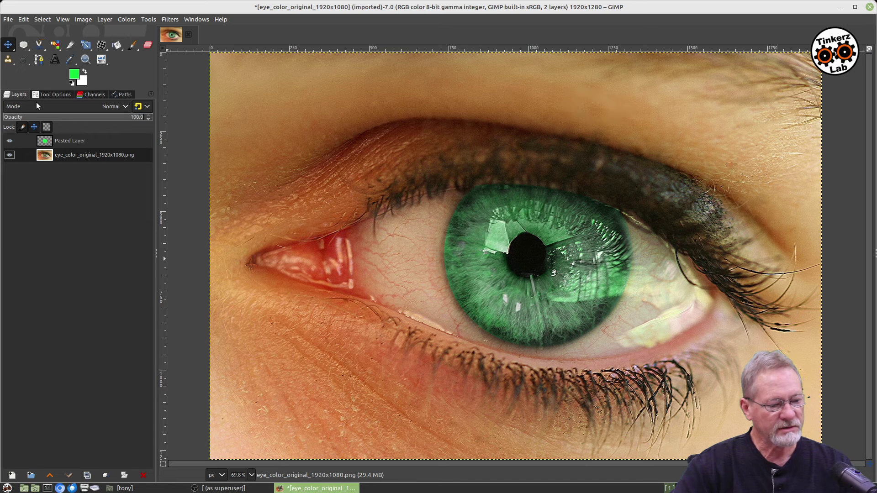
{"action": "left_click", "coordinate": [39, 108]}
{"action": "scroll", "coordinate": [40, 109], "scroll_direction": "down", "scroll_amount": 10}
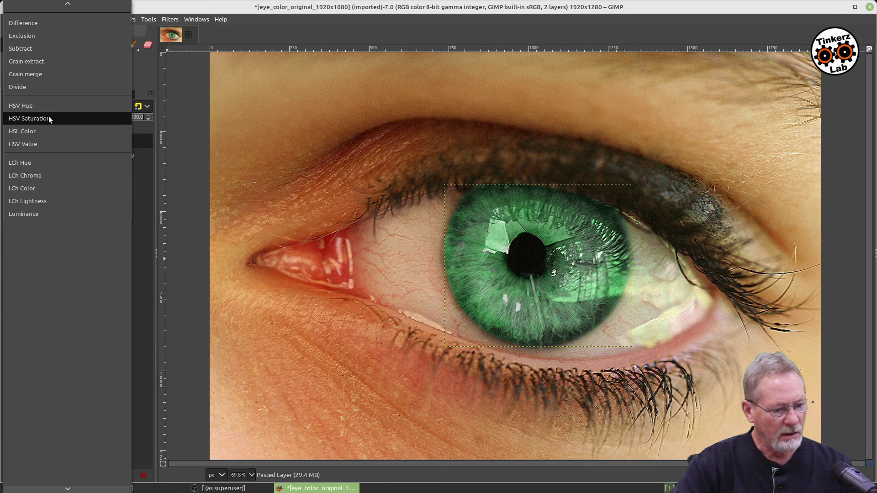
{"action": "left_click", "coordinate": [40, 132]}
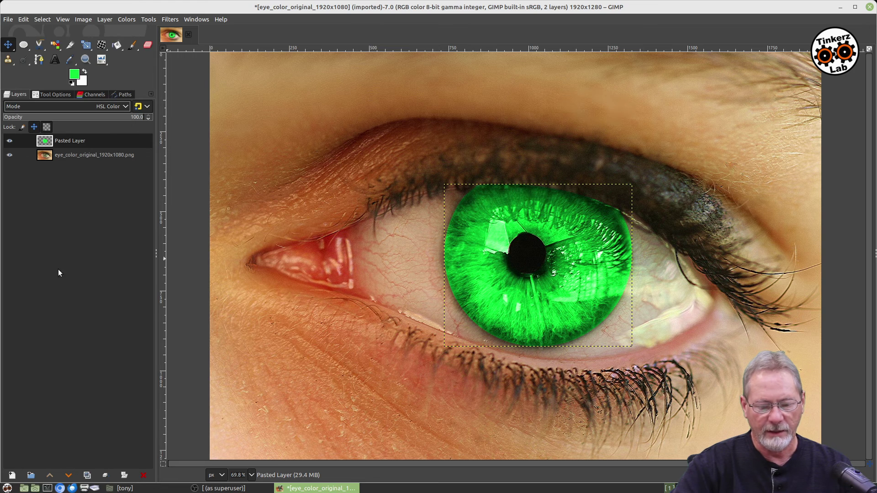
{"action": "left_click", "coordinate": [82, 160]}
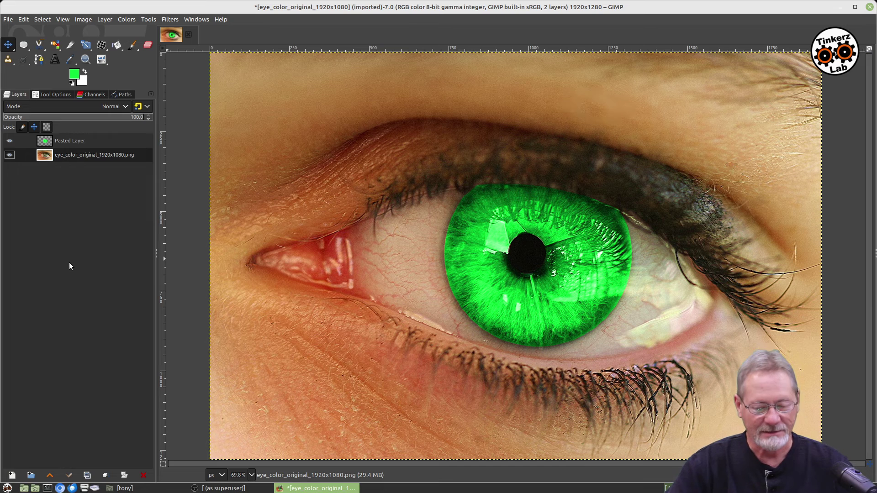
Return the photo layer's mode to Normal after LCh Hue was applied to it by mistake.
{"action": "left_click", "coordinate": [69, 106]}
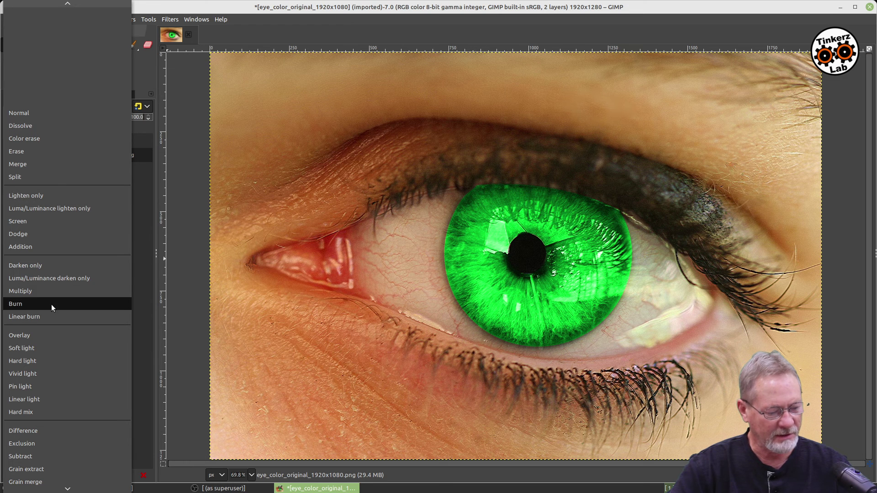
{"action": "scroll", "coordinate": [66, 389], "scroll_direction": "down", "scroll_amount": 2}
{"action": "scroll", "coordinate": [69, 400], "scroll_direction": "down", "scroll_amount": 4}
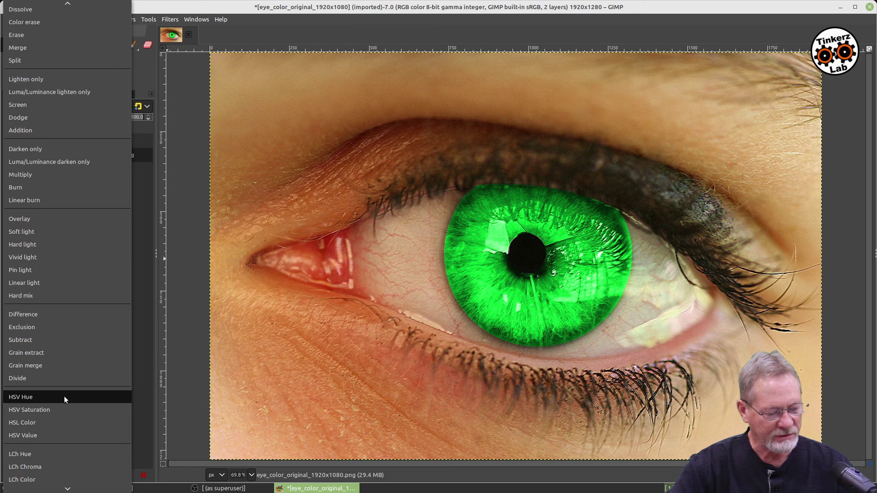
{"action": "scroll", "coordinate": [64, 396], "scroll_direction": "down", "scroll_amount": 2}
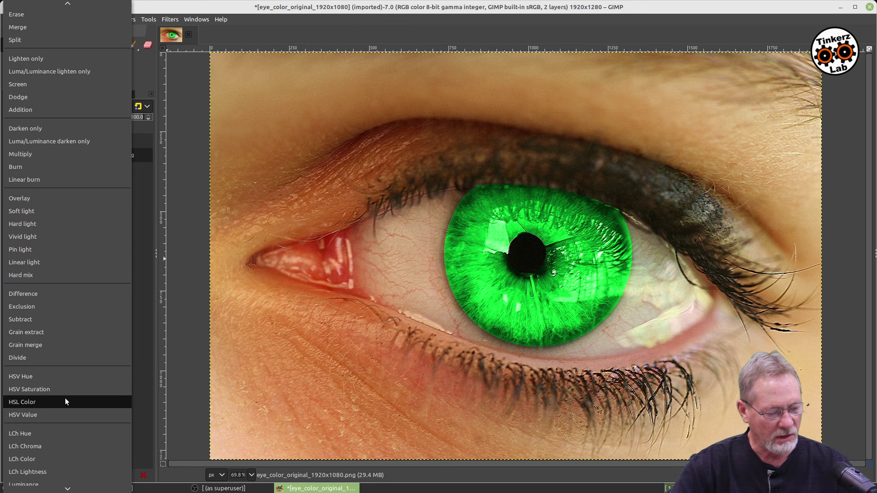
{"action": "left_click", "coordinate": [33, 429]}
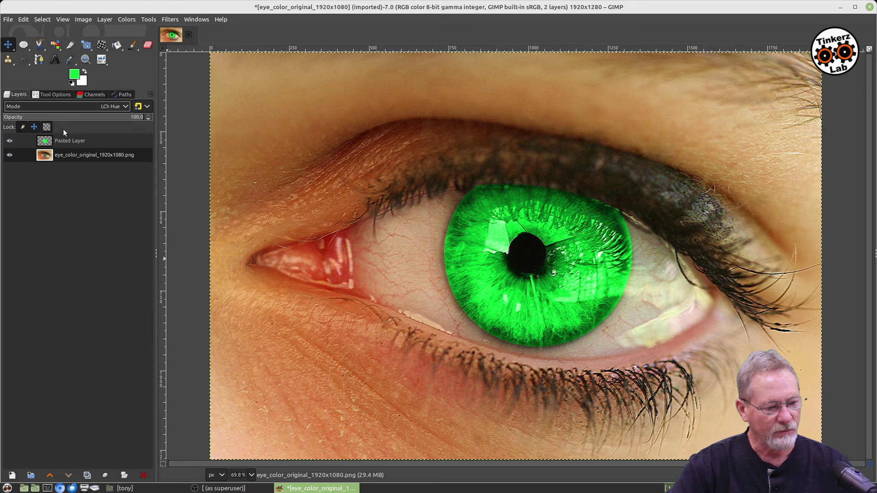
{"action": "left_click", "coordinate": [73, 106]}
{"action": "scroll", "coordinate": [89, 52], "scroll_direction": "up", "scroll_amount": 10}
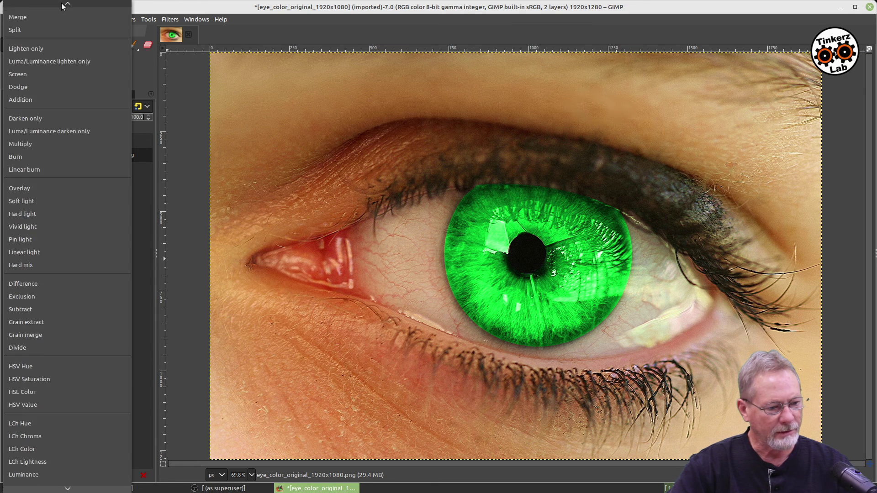
{"action": "left_click", "coordinate": [49, 9]}
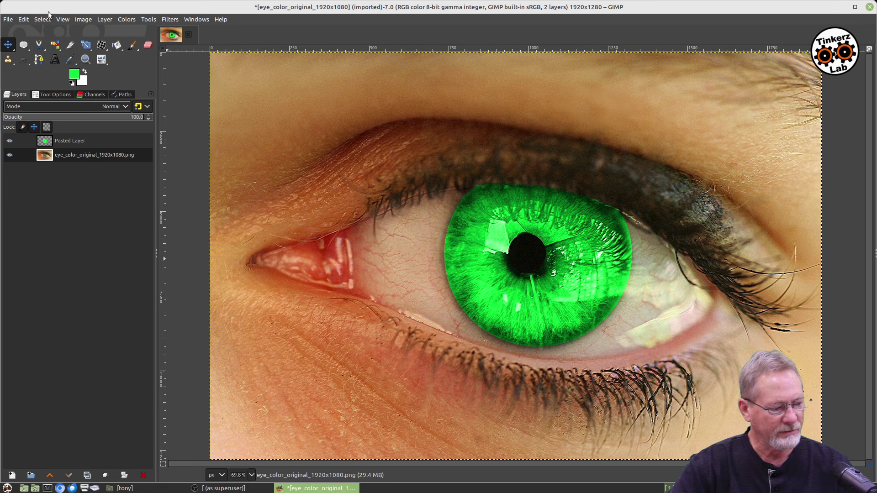
Set Pasted Layer's blend mode to LCh Hue.
{"action": "left_click", "coordinate": [59, 137]}
{"action": "left_click", "coordinate": [69, 106]}
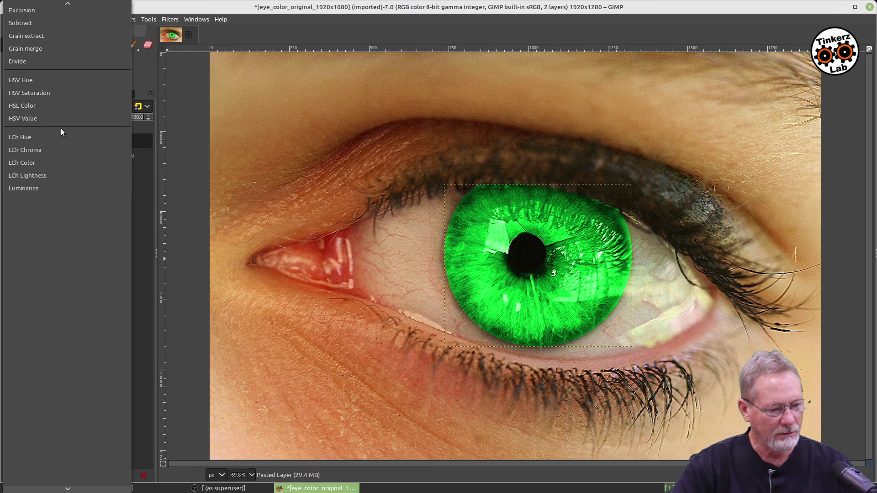
{"action": "left_click", "coordinate": [48, 137]}
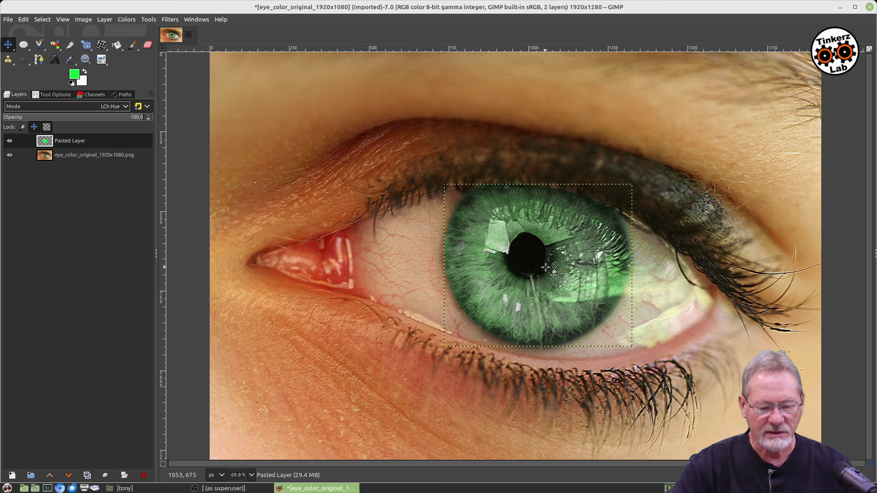
Confirm the photo layer stays in Normal mode.
{"action": "left_click", "coordinate": [71, 154]}
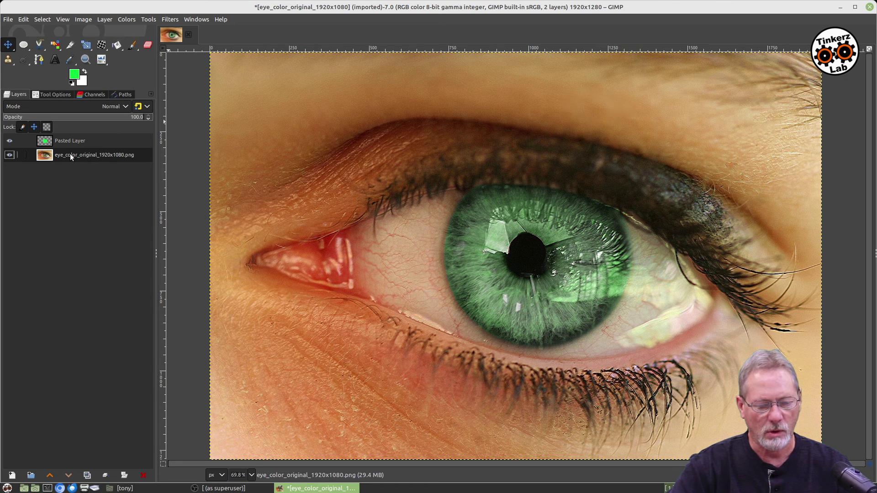
{"action": "left_click", "coordinate": [75, 108]}
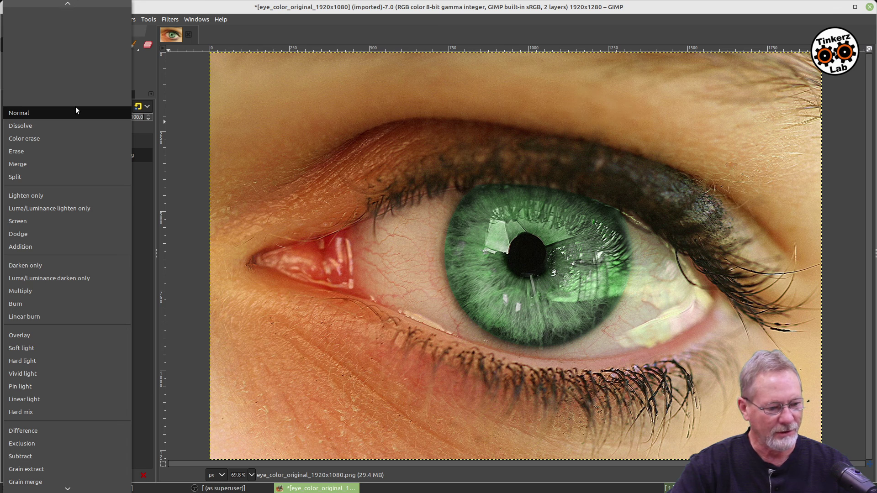
{"action": "left_click", "coordinate": [76, 110]}
Set Pasted Layer's blend mode to LCh Color and keep it selected.
{"action": "left_click", "coordinate": [83, 142]}
{"action": "left_click", "coordinate": [89, 105]}
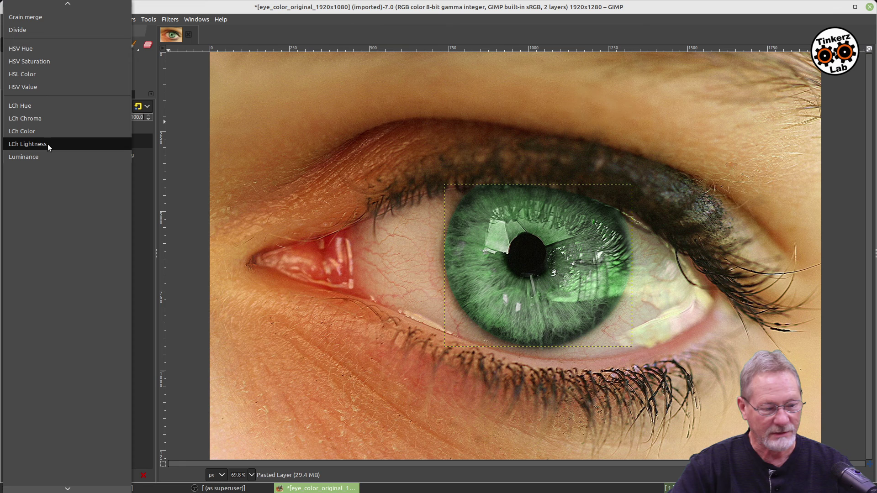
{"action": "left_click", "coordinate": [48, 132]}
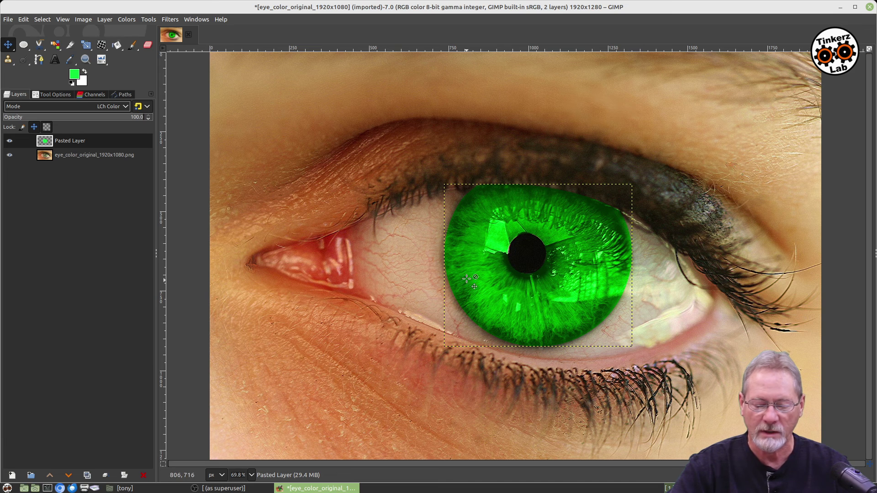
{"action": "left_click", "coordinate": [103, 155]}
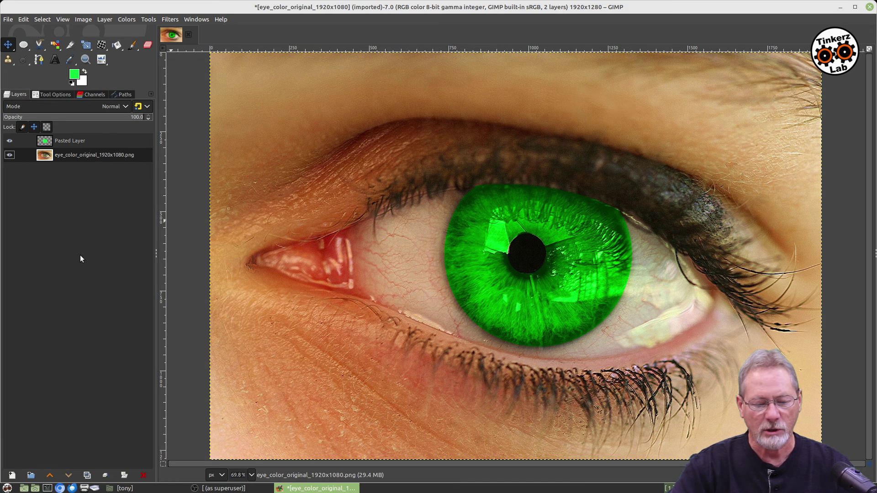
{"action": "left_click", "coordinate": [58, 142]}
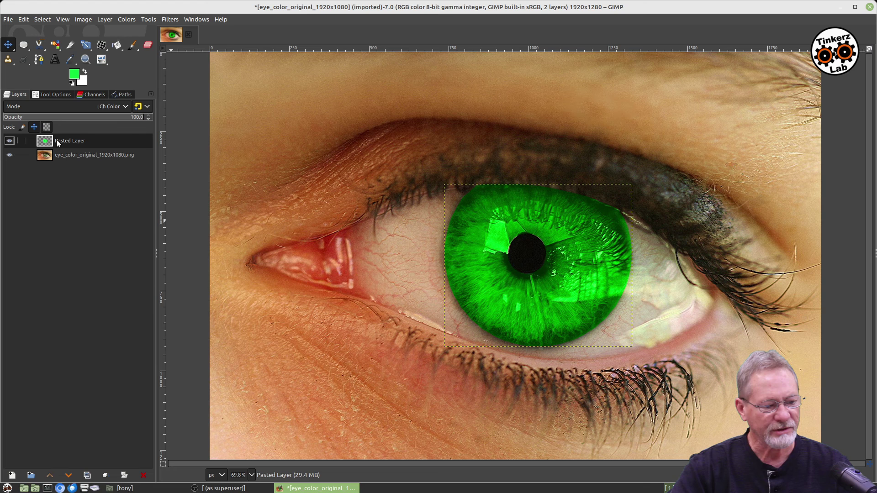
Change the foreground colour to magenta f20bcf.
{"action": "left_click", "coordinate": [74, 75]}
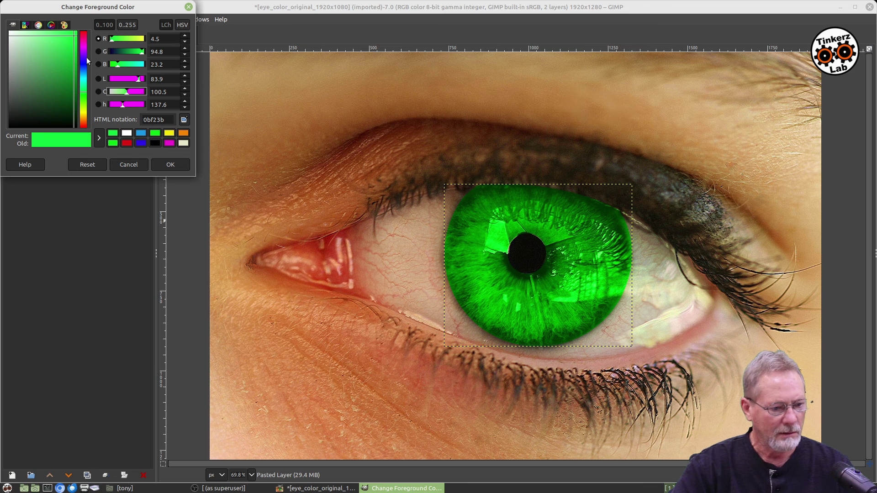
{"action": "left_click", "coordinate": [84, 44]}
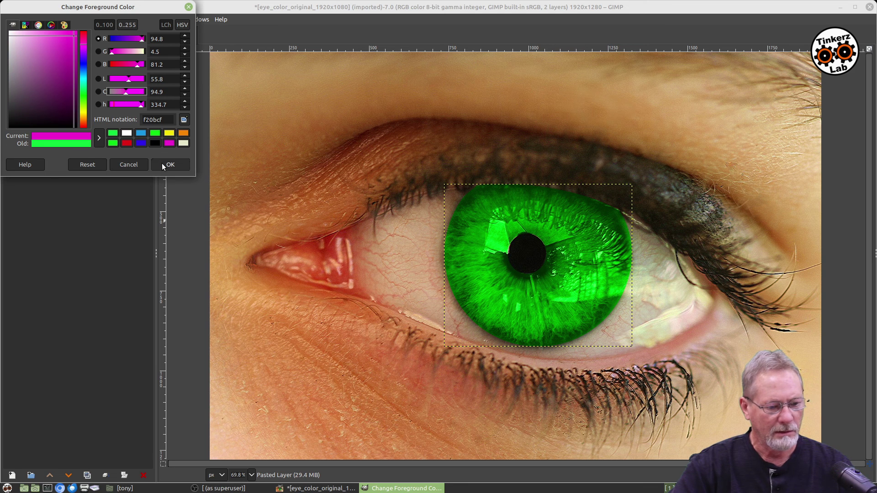
{"action": "left_click", "coordinate": [162, 163]}
Repaint the green iris areas in magenta with the Paintbrush.
{"action": "left_click", "coordinate": [132, 45]}
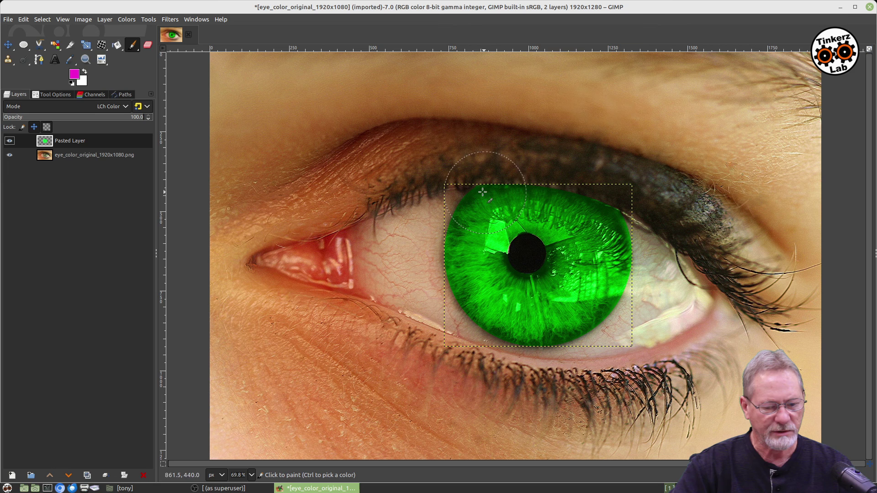
{"action": "mouse_move", "coordinate": [475, 192]}
{"action": "left_mouse_down"}
{"action": "mouse_move", "coordinate": [571, 297]}
{"action": "mouse_move", "coordinate": [459, 223]}
{"action": "left_mouse_up"}
{"action": "left_click_drag", "start_coordinate": [569, 226], "coordinate": [591, 254]}
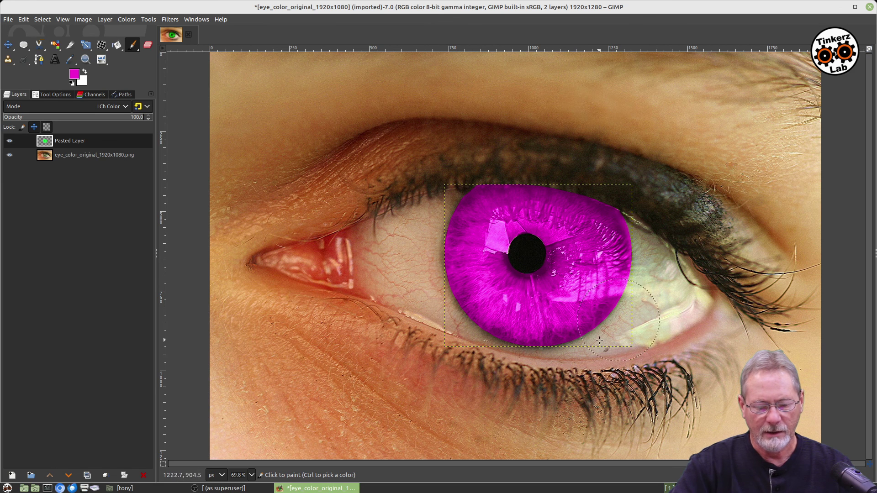
Set the magenta Pasted Layer to LCh Hue mode, then select the photo layer.
{"action": "left_click", "coordinate": [62, 106]}
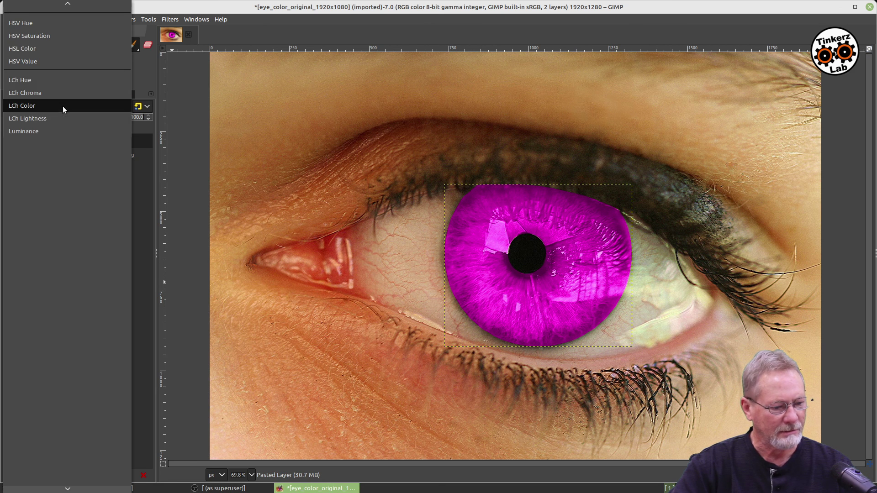
{"action": "left_click", "coordinate": [46, 80]}
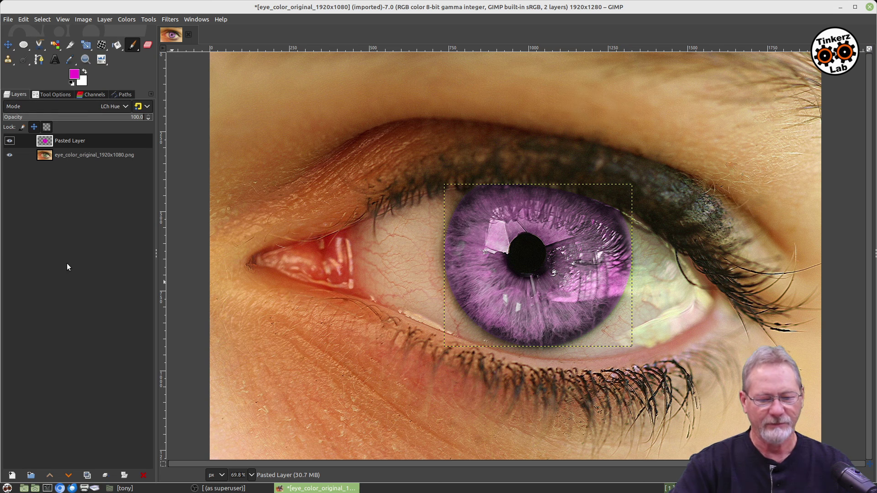
{"action": "left_click", "coordinate": [79, 157]}
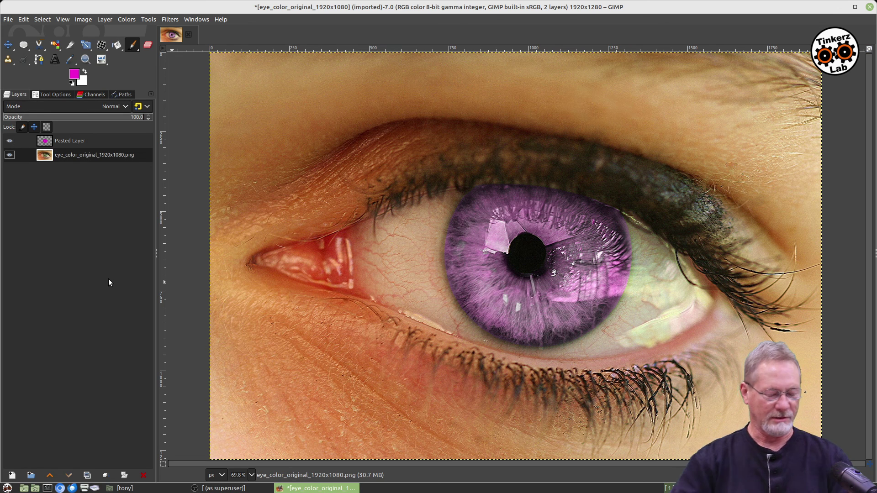